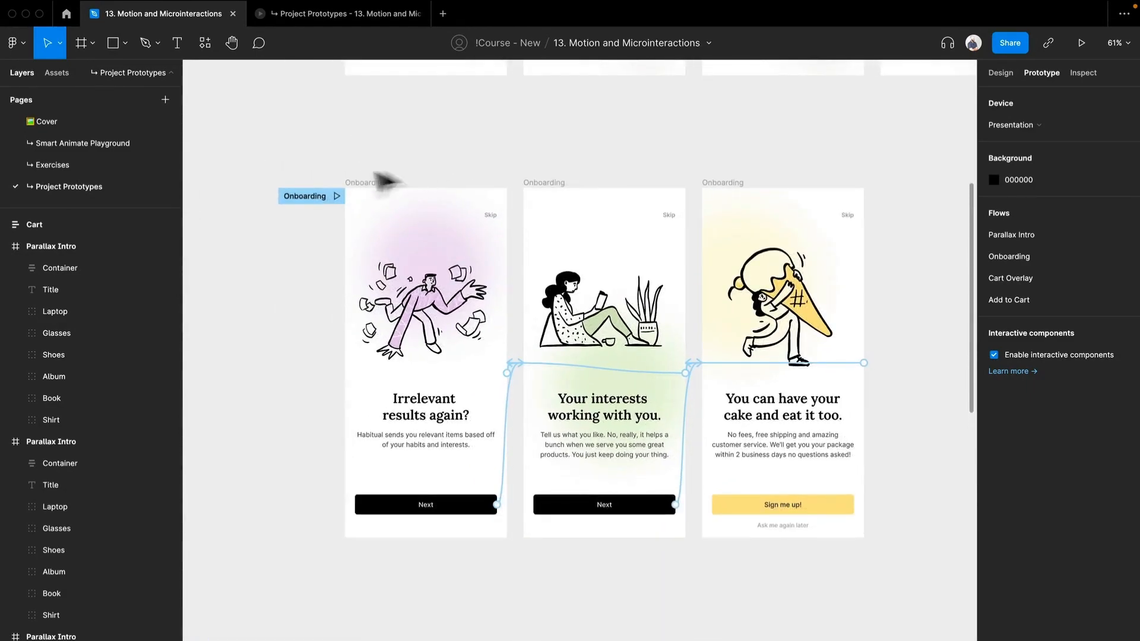
# Step: Preview the Onboarding flow from its start in the open prototype, advancing through its screens with the Next buttons
pyautogui.scroll(-1, 609, 158)
pyautogui.click(318, 22)
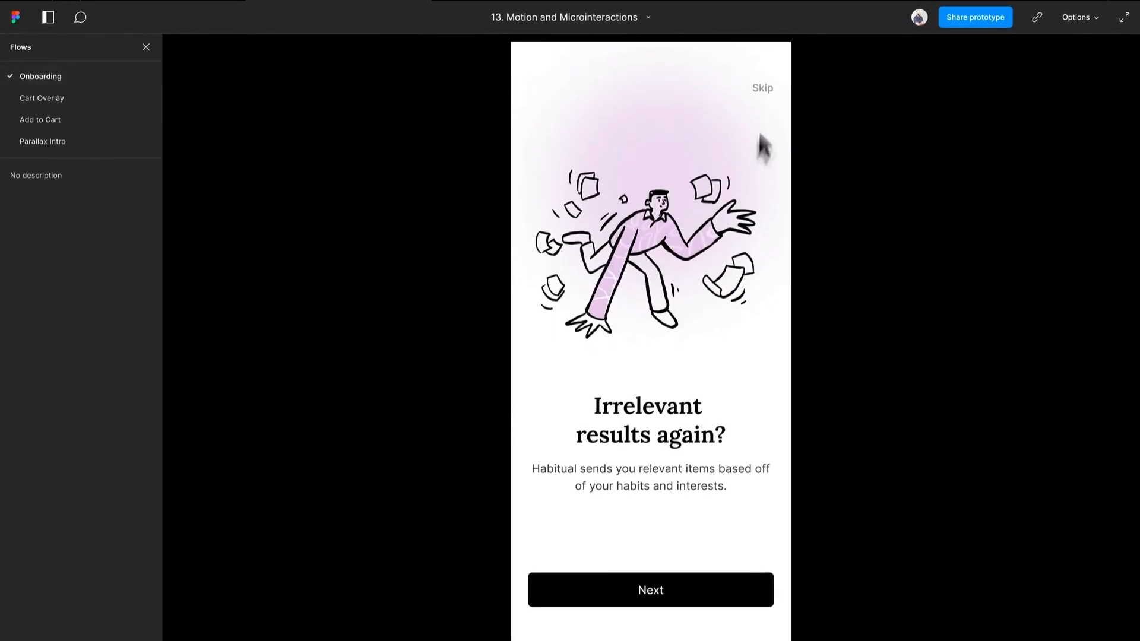
pyautogui.press('r')
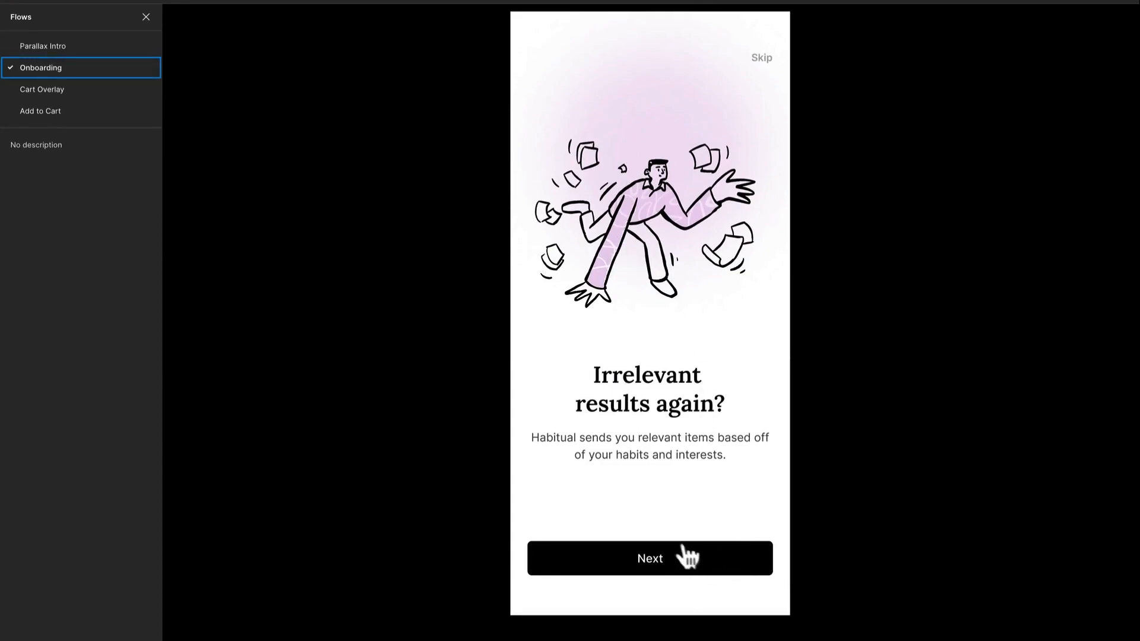
pyautogui.click(708, 561)
pyautogui.click(711, 564)
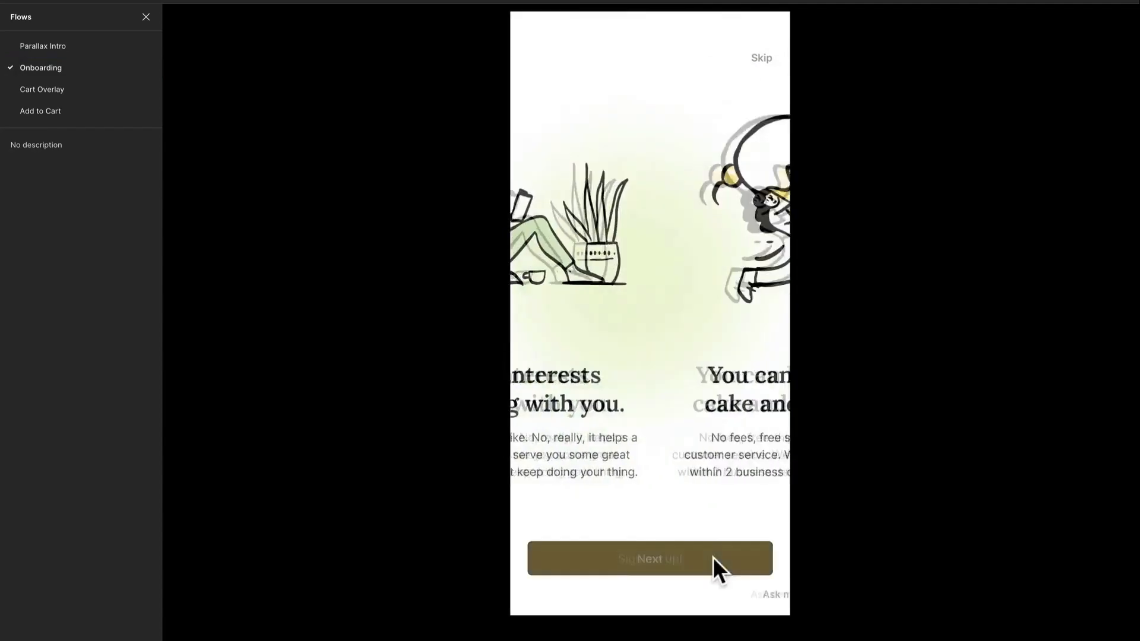
pyautogui.click(712, 560)
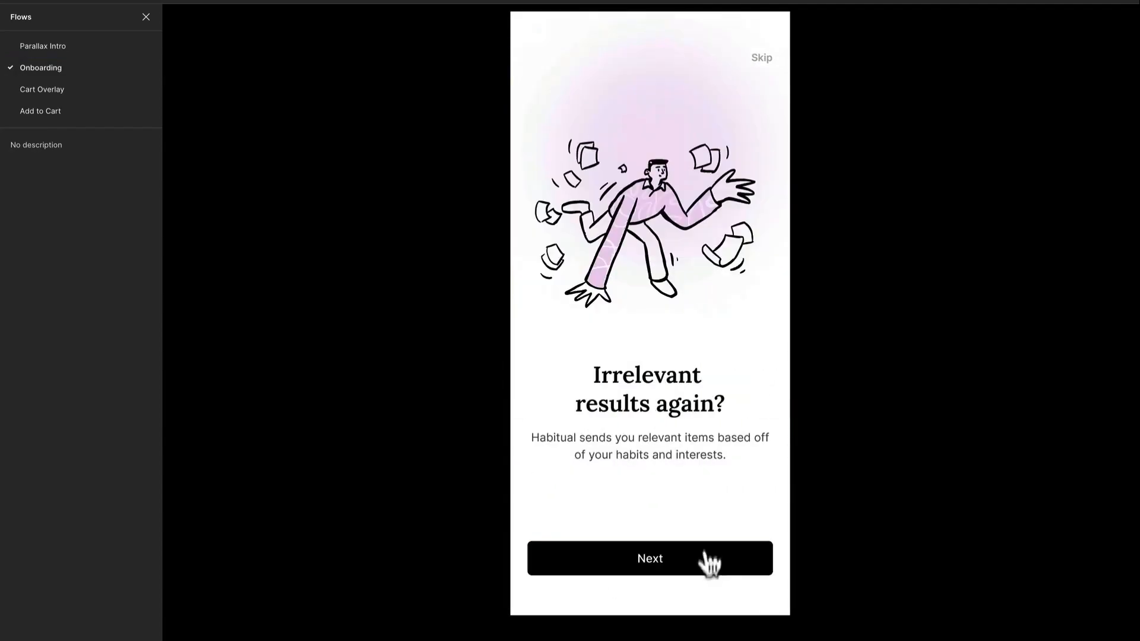
# Step: Test swiping forward and back between the Onboarding screens, and run through them again with the Next buttons
pyautogui.moveTo(716, 282); pyautogui.dragTo(532, 337)
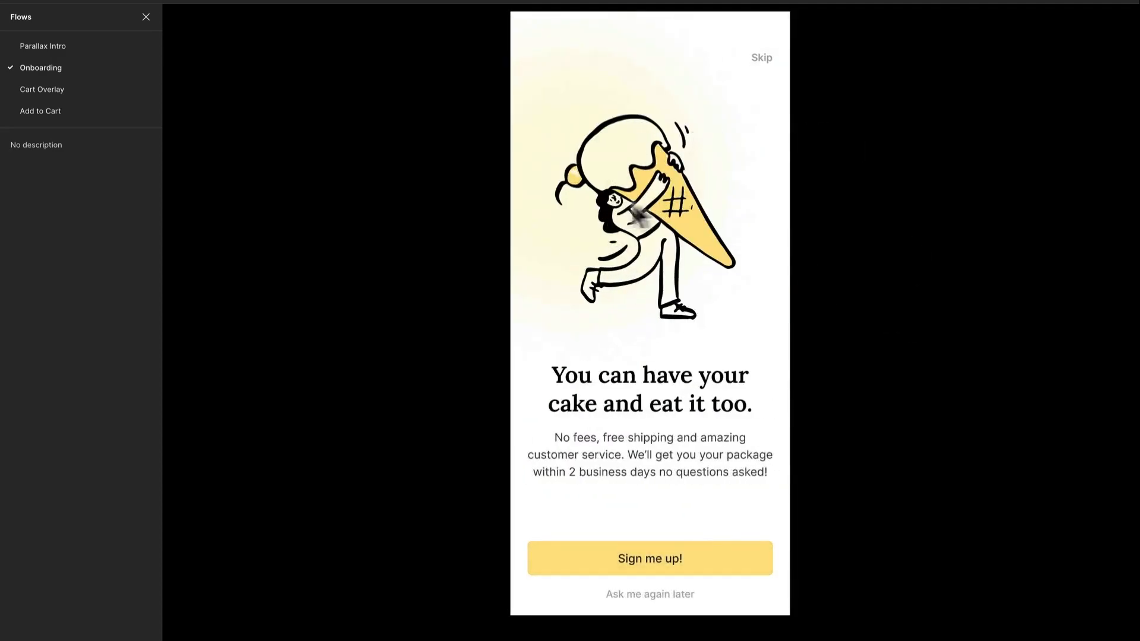
pyautogui.moveTo(628, 218); pyautogui.dragTo(715, 224)
pyautogui.moveTo(639, 311); pyautogui.dragTo(817, 301)
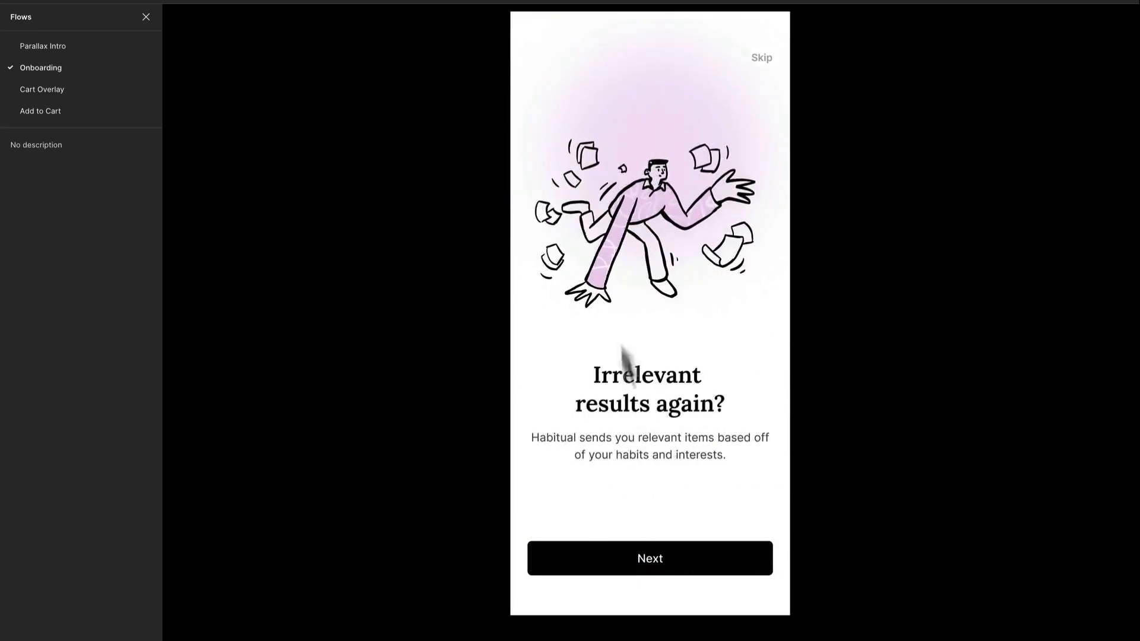
pyautogui.click(689, 558)
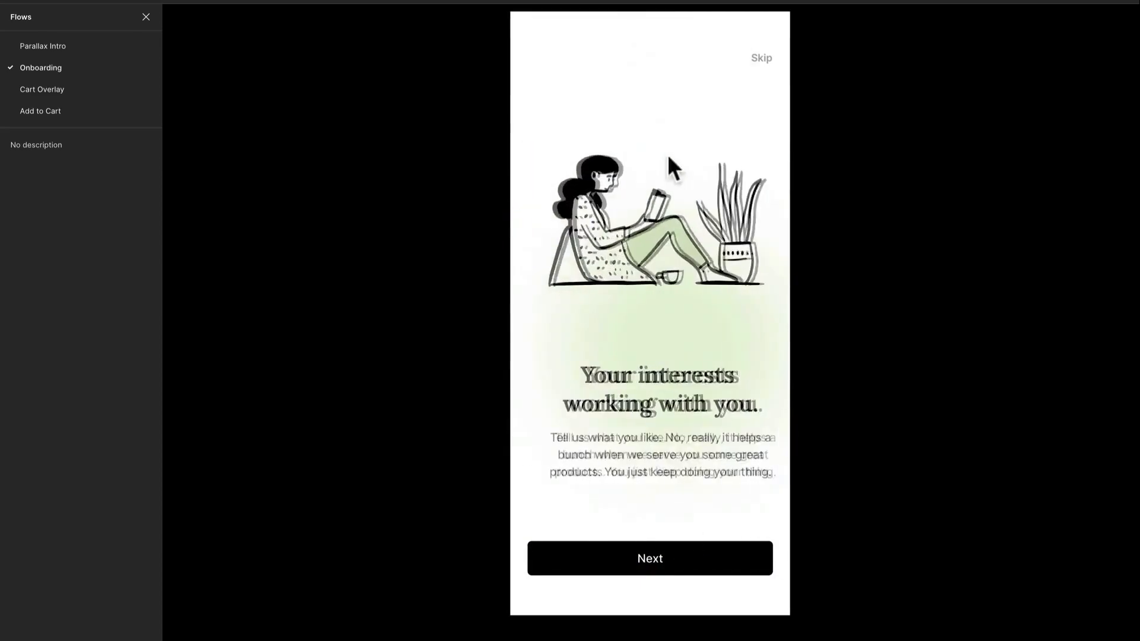
pyautogui.click(718, 563)
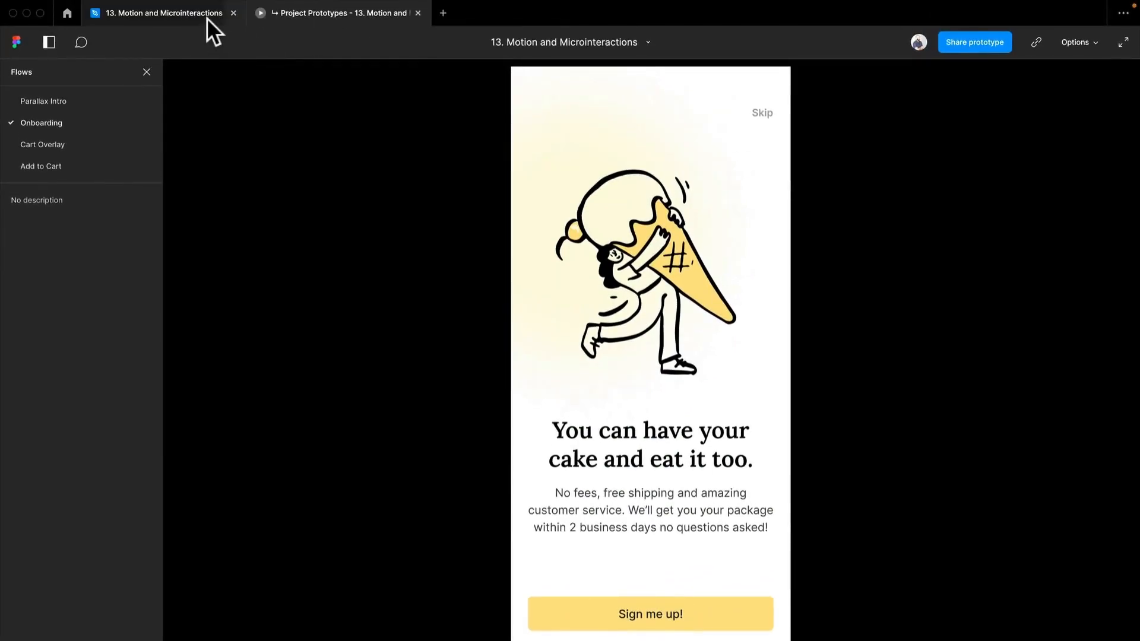
# Step: Return to the design file and duplicate the three Onboarding frames as a set beside the originals
pyautogui.click(173, 10)
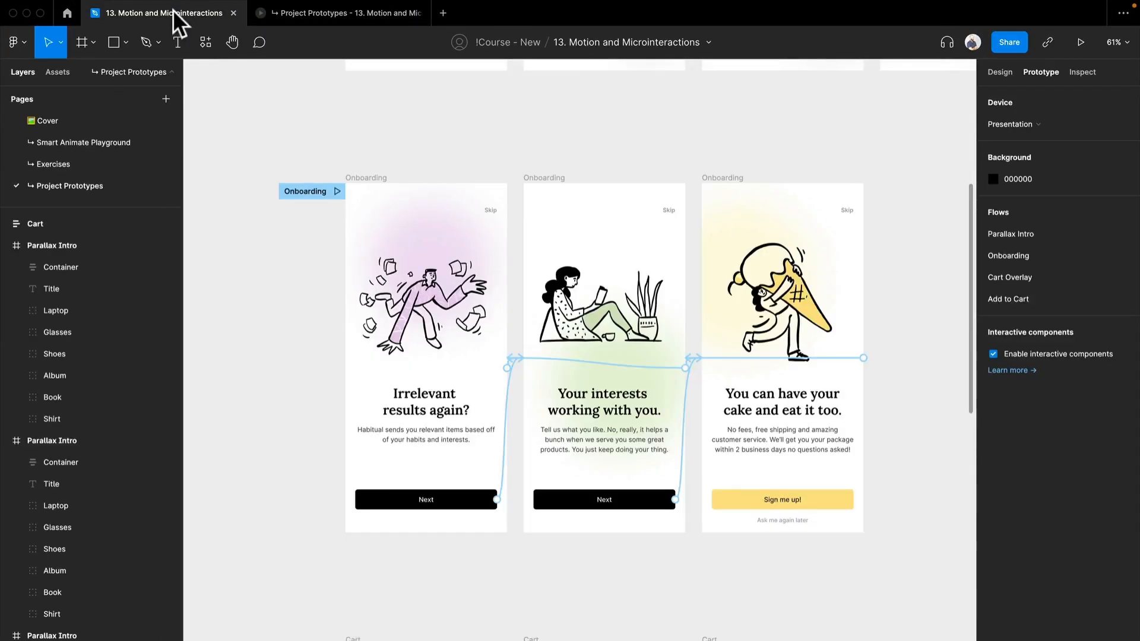
pyautogui.click(364, 177)
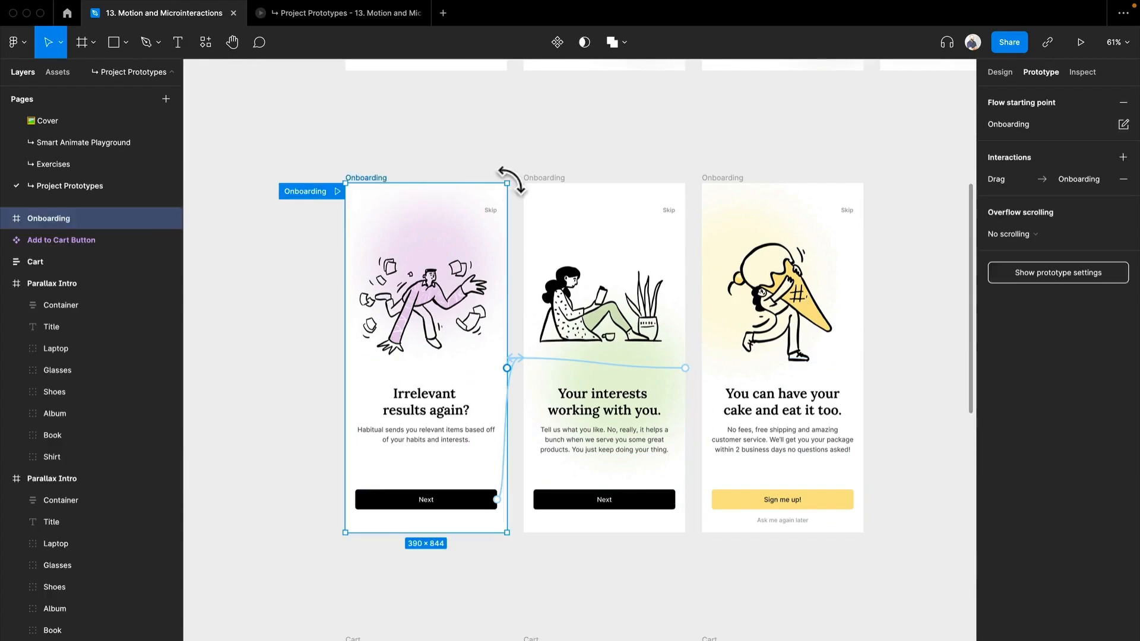
pyautogui.keyDown('shift'); pyautogui.click(541, 178); pyautogui.keyUp('shift')
pyautogui.keyDown('shift'); pyautogui.click(722, 178); pyautogui.keyUp('shift')
pyautogui.scroll(-3, 611, 268)
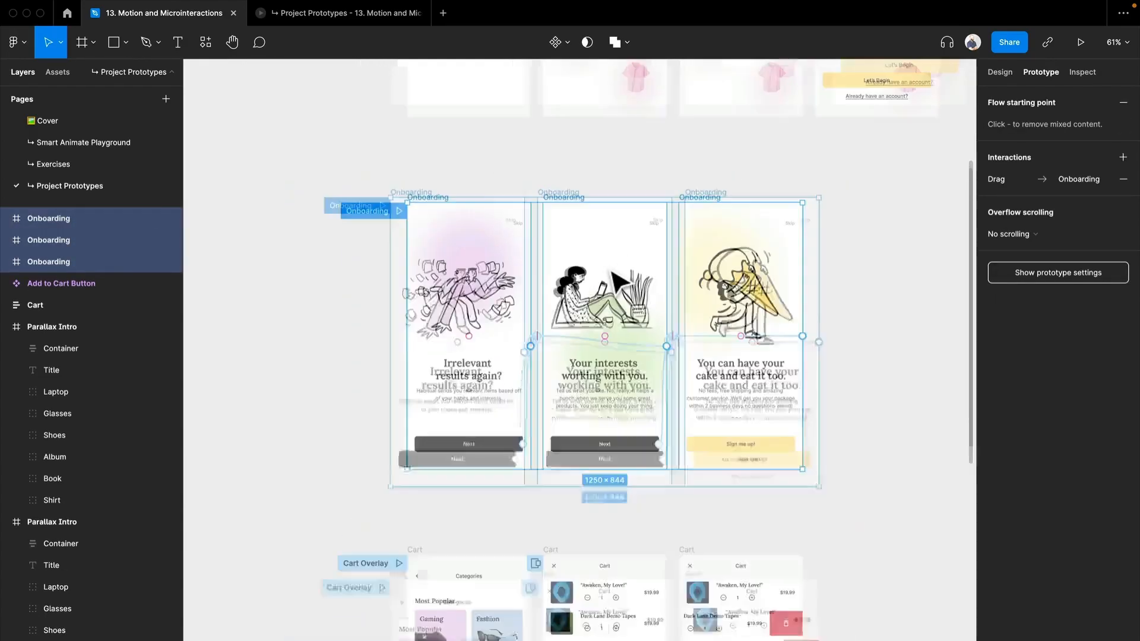
pyautogui.moveTo(594, 258); pyautogui.dragTo(795, 252)
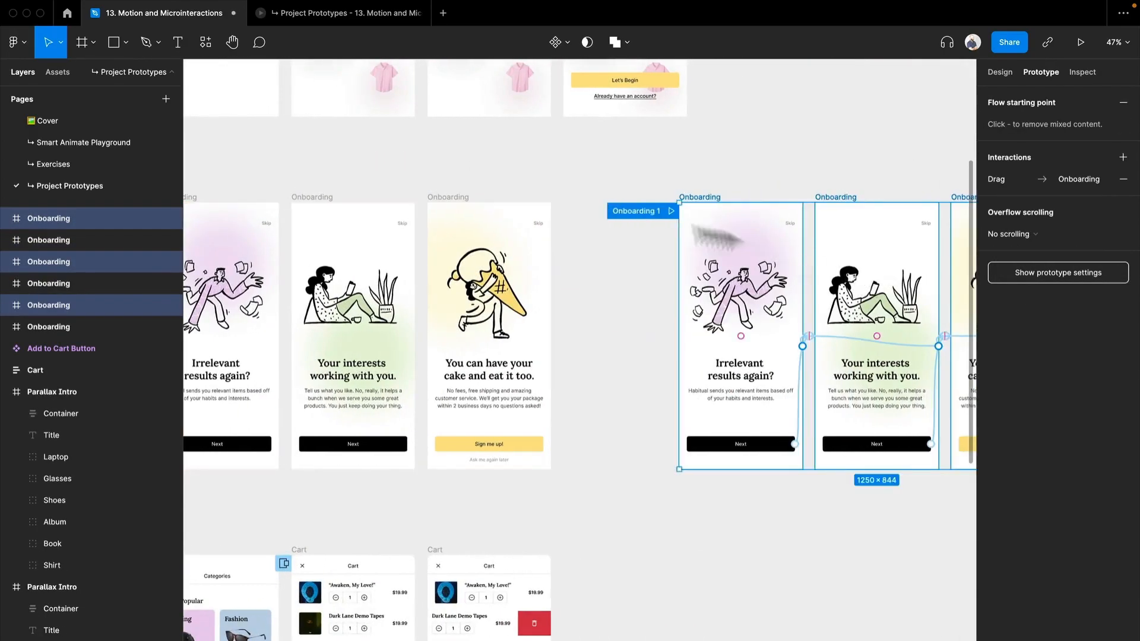
# Step: Rename the duplicated set's flow starting point to V2 and close the prototype preview
pyautogui.doubleClick(640, 210)
pyautogui.write('V2')
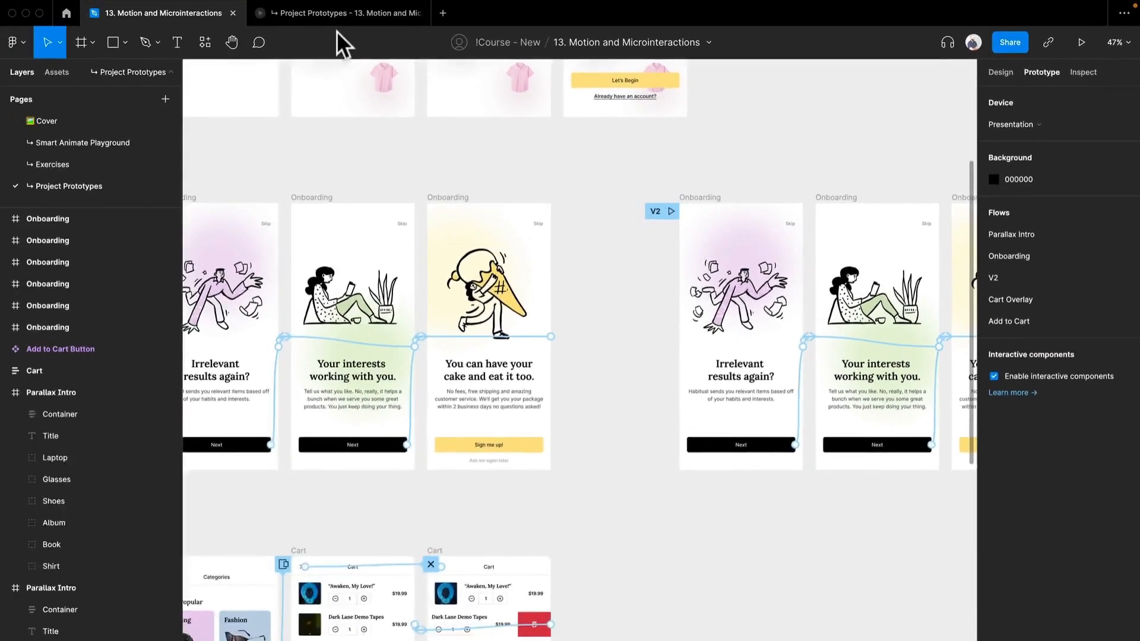
pyautogui.click(337, 20)
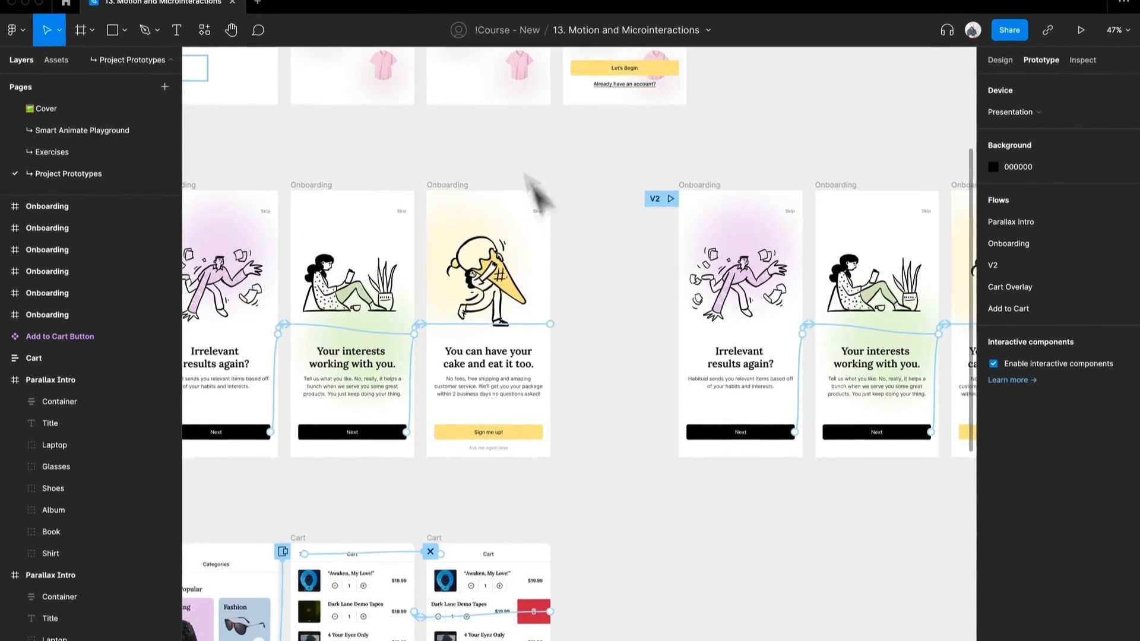
# Step: Delete all prototype connections between the first and second screens of the V2 flow
pyautogui.moveTo(686, 257); pyautogui.dragTo(400, 247)
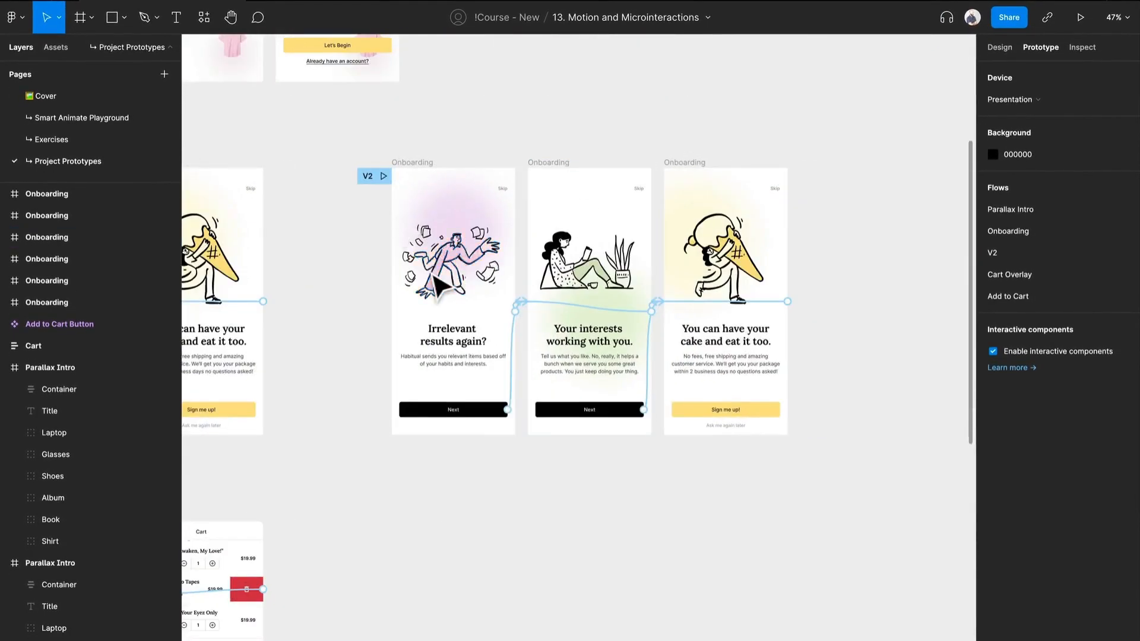
pyautogui.scroll(5, 432, 276)
pyautogui.moveTo(573, 295); pyautogui.dragTo(426, 257)
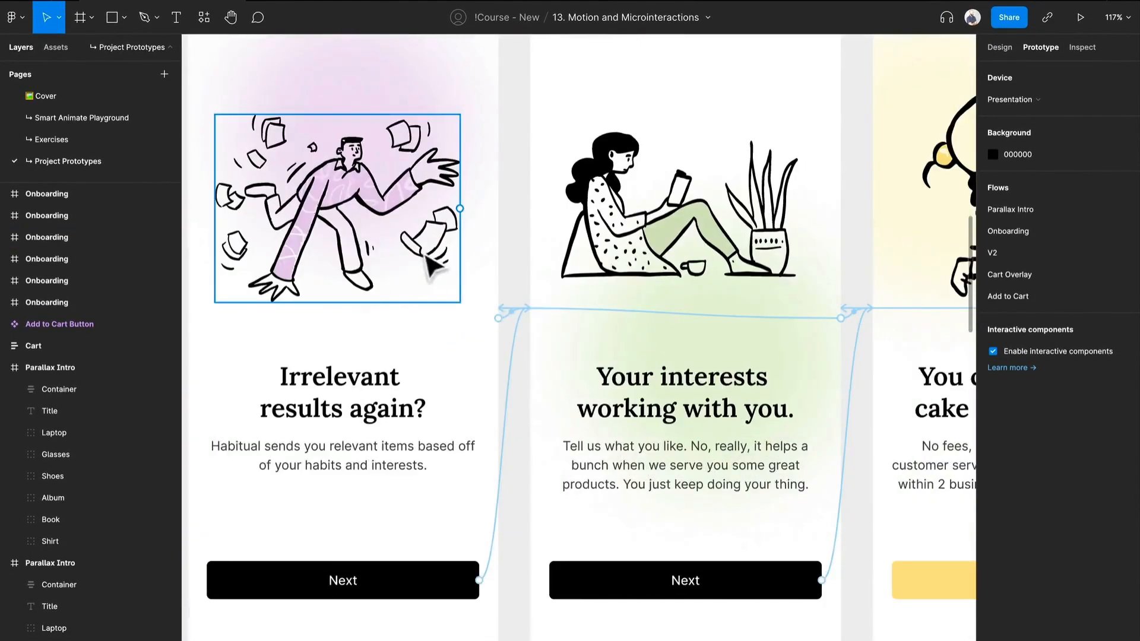
pyautogui.click(514, 321)
pyautogui.press('Delete')
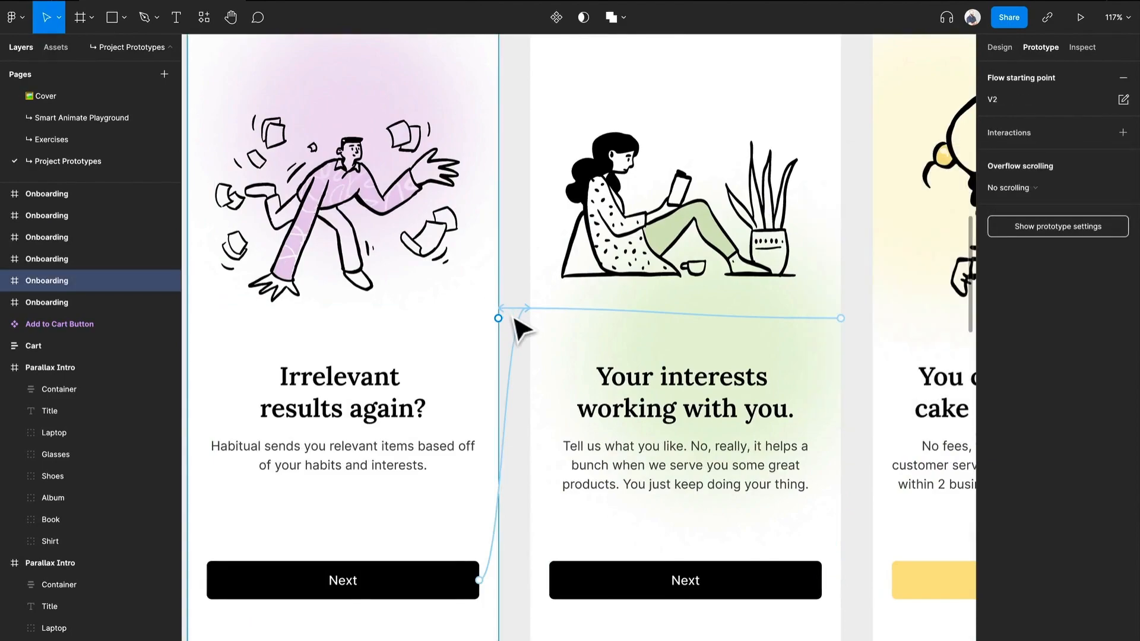
pyautogui.click(518, 323)
pyautogui.press('Delete')
pyautogui.click(518, 305)
pyautogui.click(763, 390)
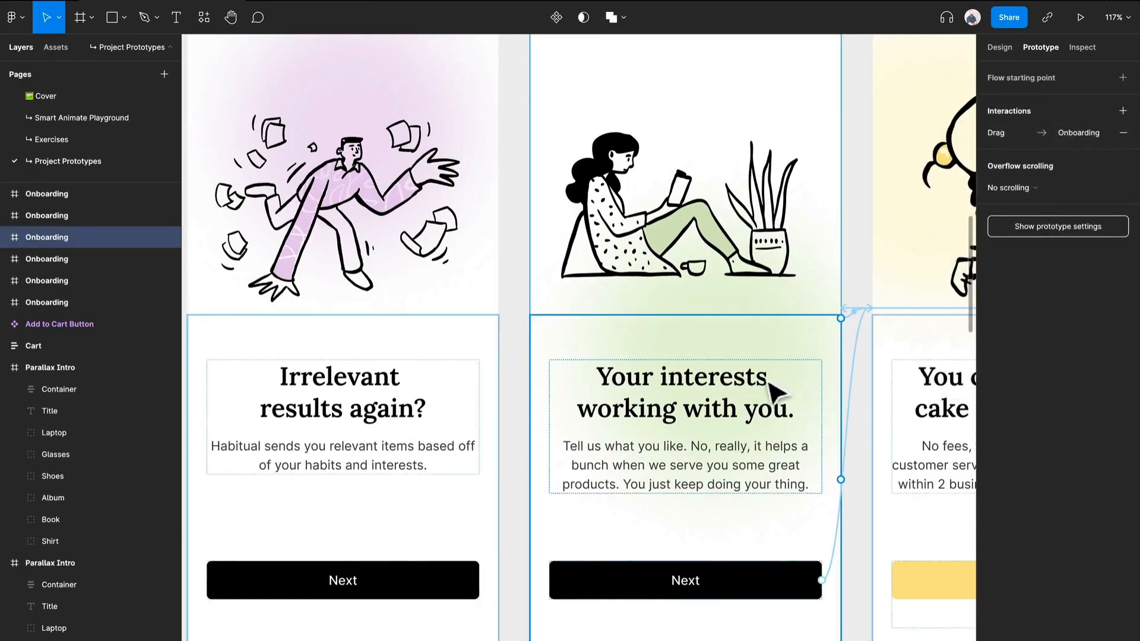
# Step: Delete all prototype connections between the second and third screens of the V2 flow
pyautogui.hscroll(5, 763, 389)
pyautogui.click(694, 318)
pyautogui.press('Delete')
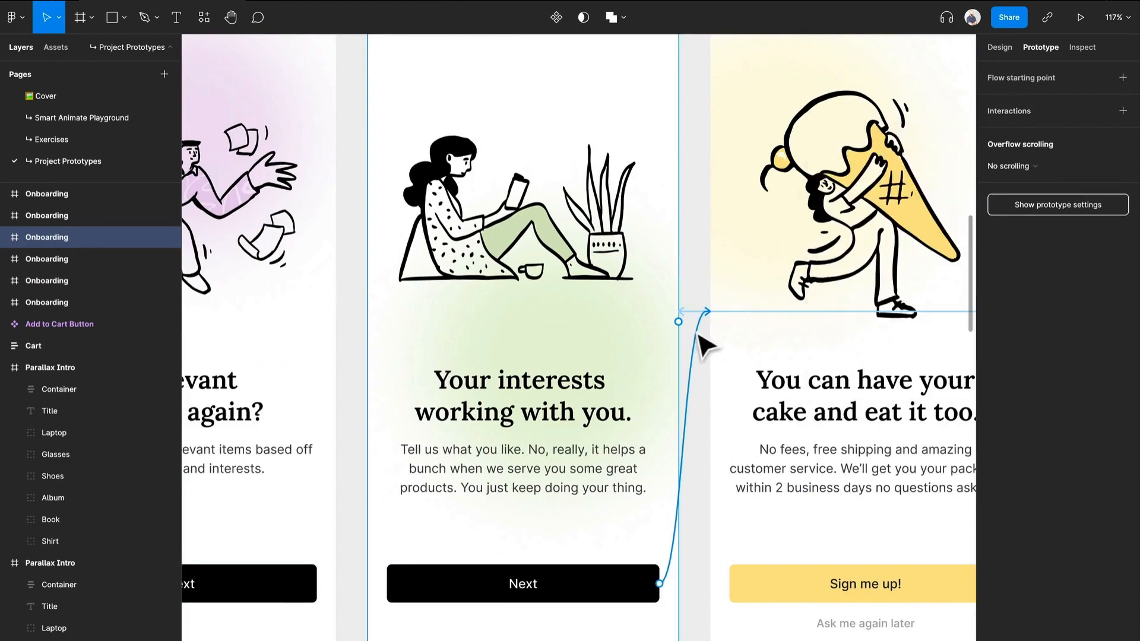
pyautogui.click(697, 330)
pyautogui.press('Delete')
pyautogui.click(698, 313)
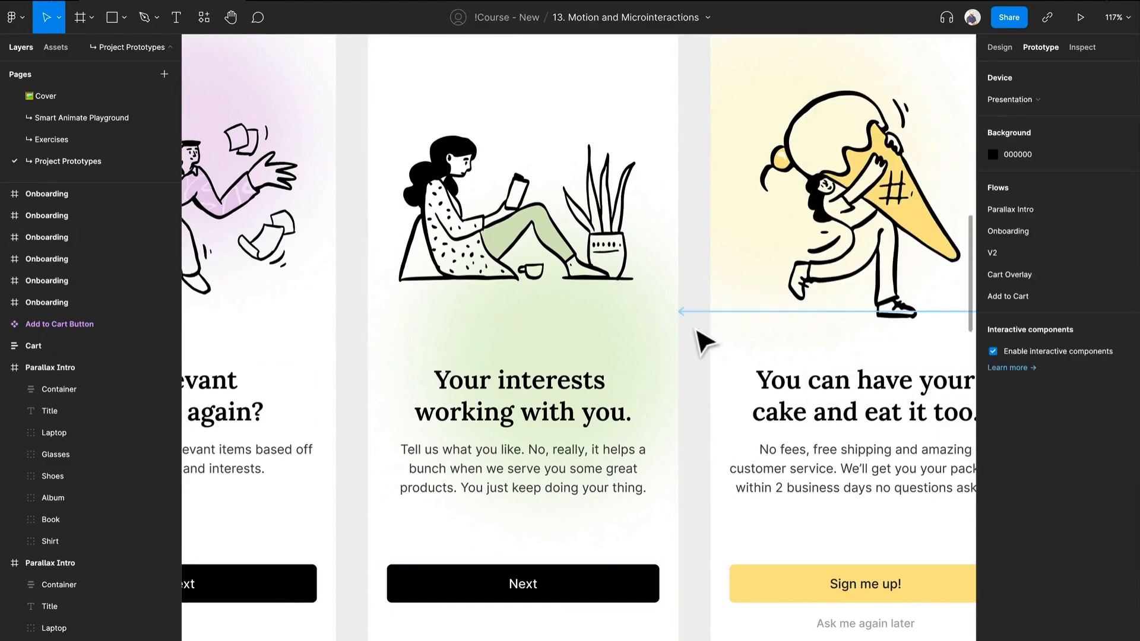
pyautogui.click(698, 313)
pyautogui.press('Delete')
# Step: Examine the layers of the first two V2 screens, comparing the Blur, Illustration 1 and Illustration 2 names
pyautogui.moveTo(349, 334); pyautogui.dragTo(600, 326)
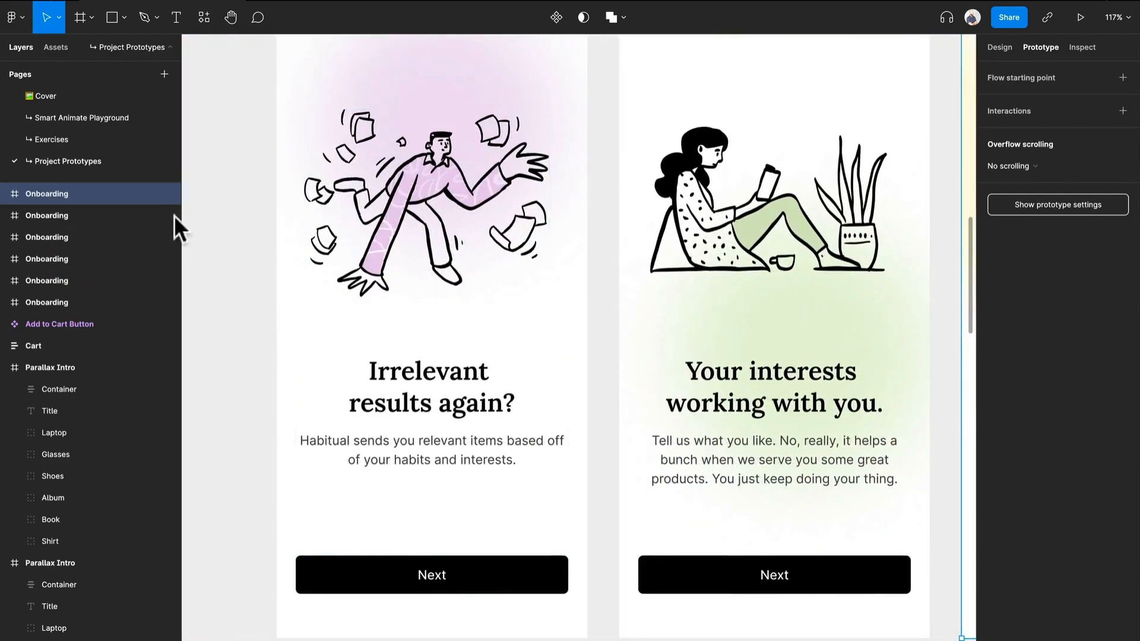
pyautogui.click(455, 215)
pyautogui.scroll(4, 455, 215)
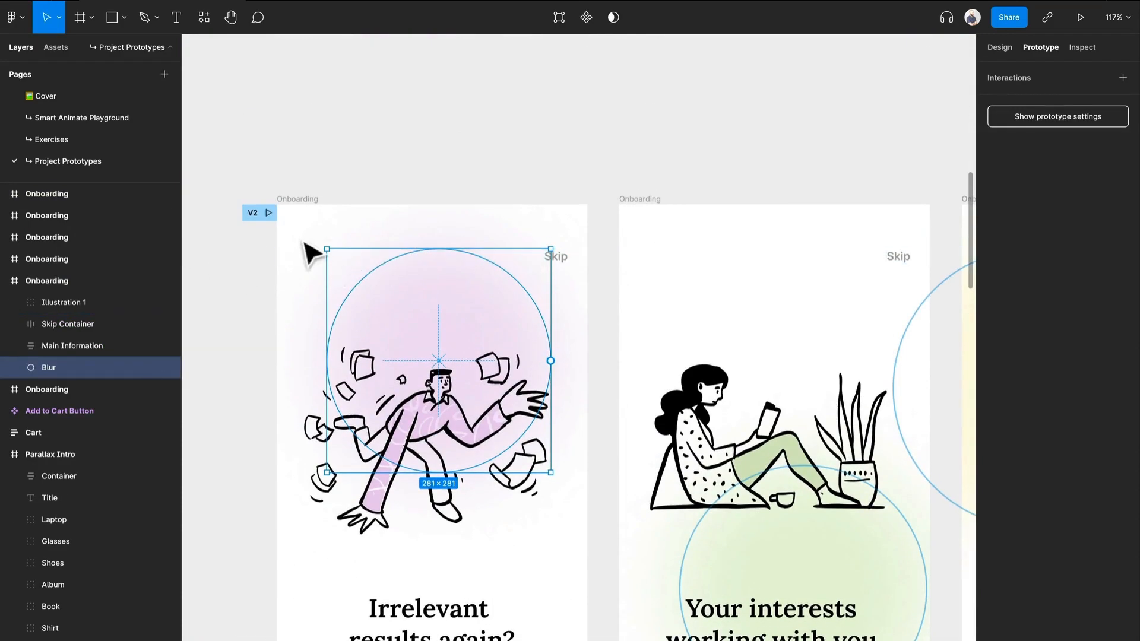
pyautogui.click(303, 200)
pyautogui.scroll(-3, 380, 309)
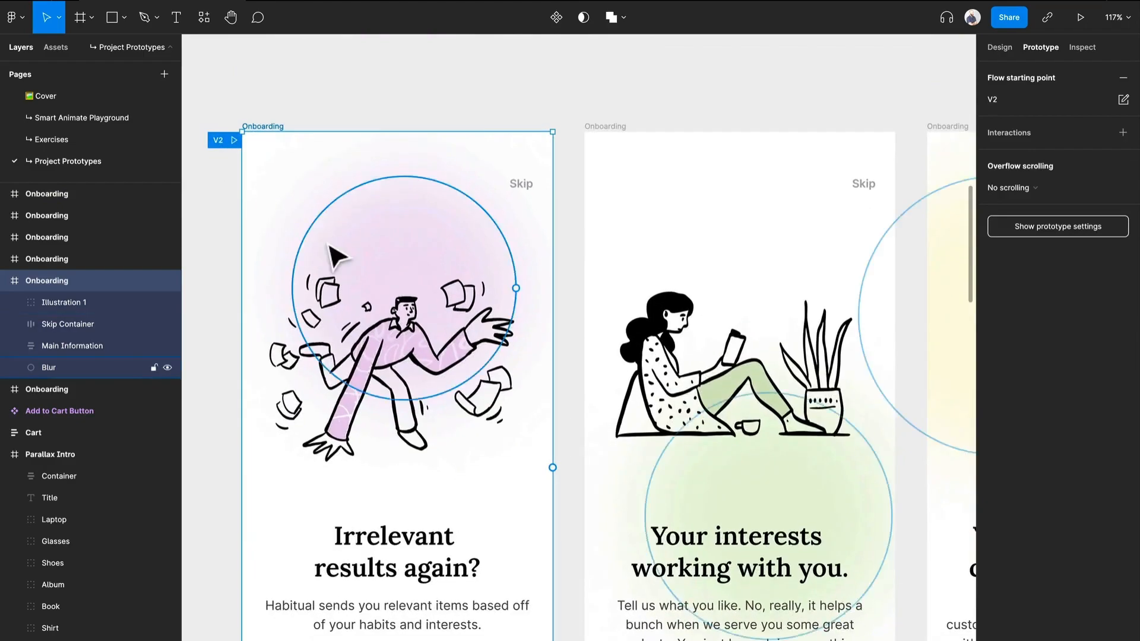
pyautogui.click(66, 300)
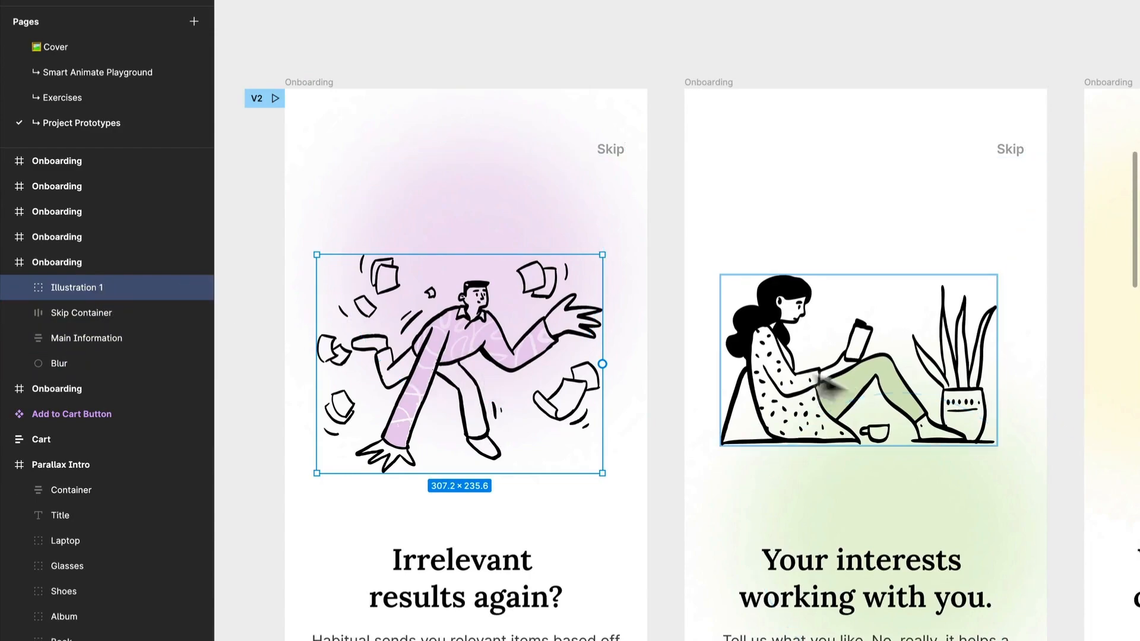
pyautogui.click(851, 399)
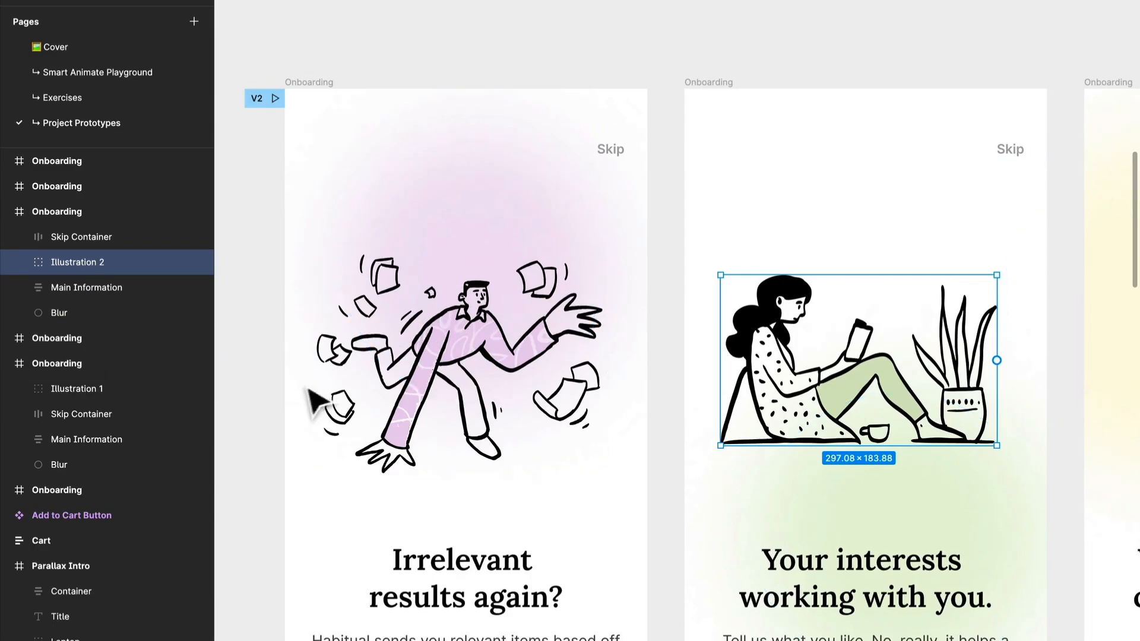
pyautogui.hscroll(-10, 278, 415)
pyautogui.hscroll(11, 594, 332)
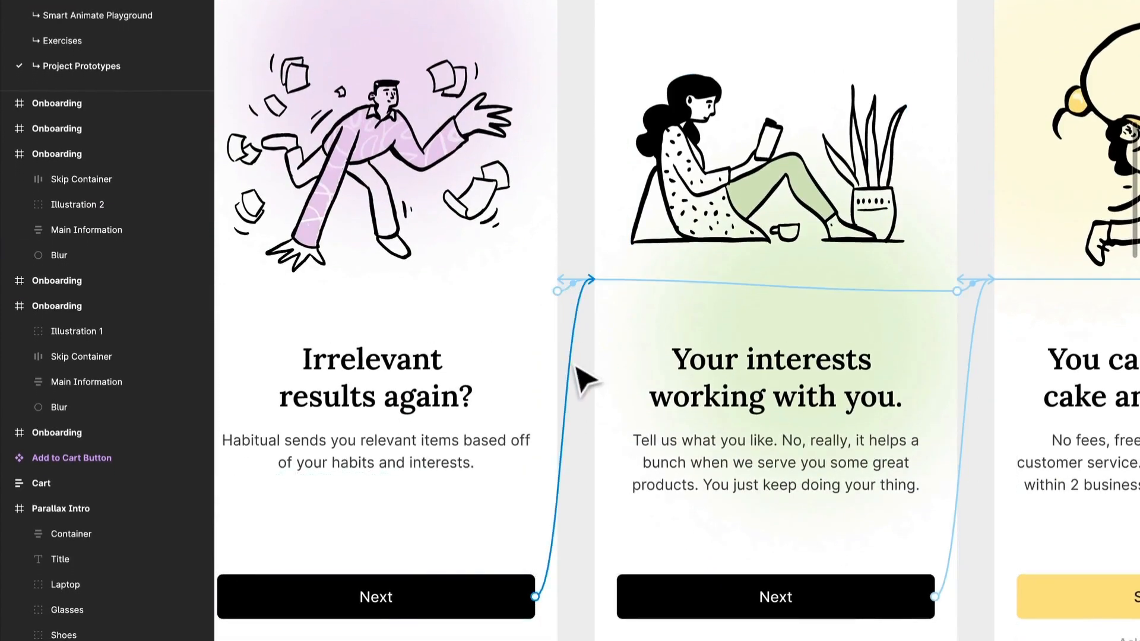
# Step: Inspect the animation settings of the original first screen's Next button connection to the second Onboarding screen
pyautogui.click(571, 332)
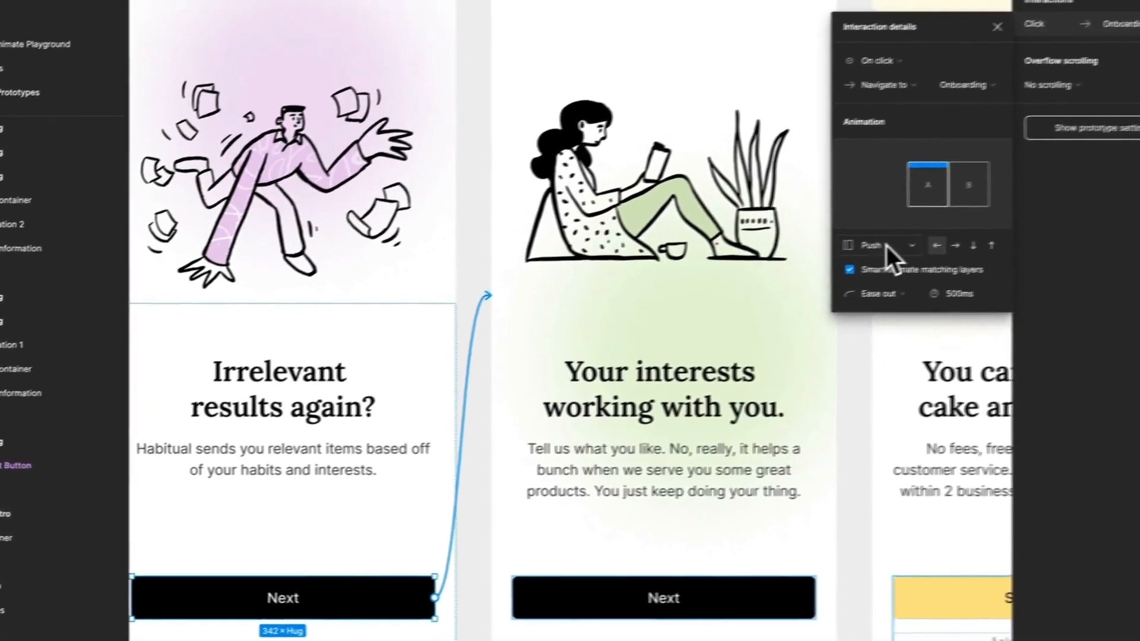
pyautogui.click(1001, 226)
pyautogui.click(838, 253)
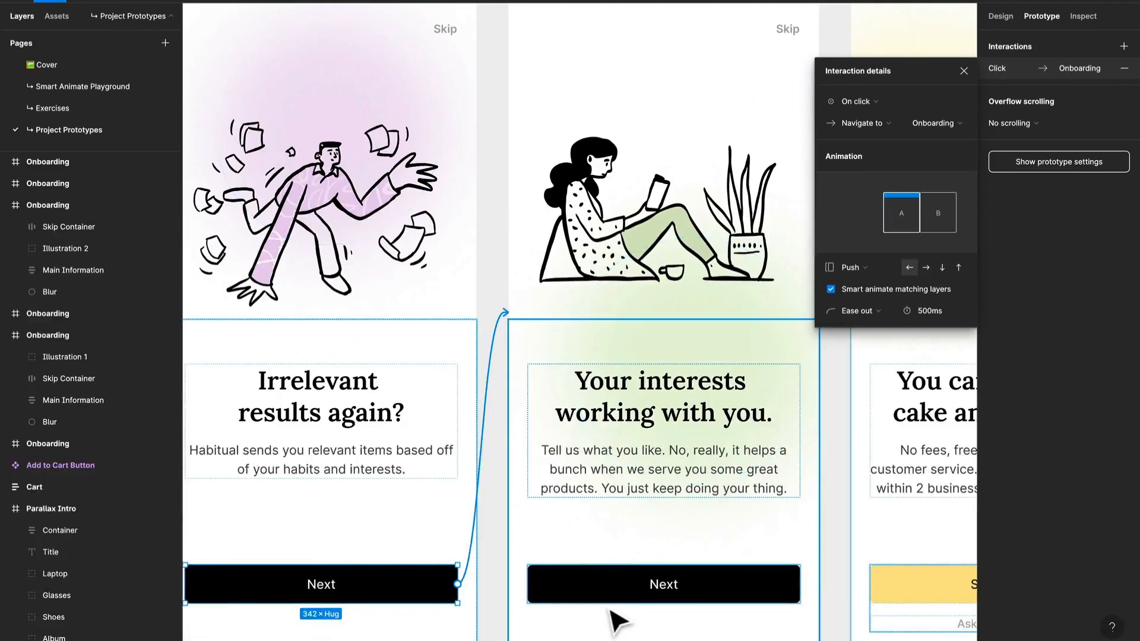
# Step: Compare the Skip Container, Main Information and text group layer names between the first and second original Onboarding screens
pyautogui.click(460, 40)
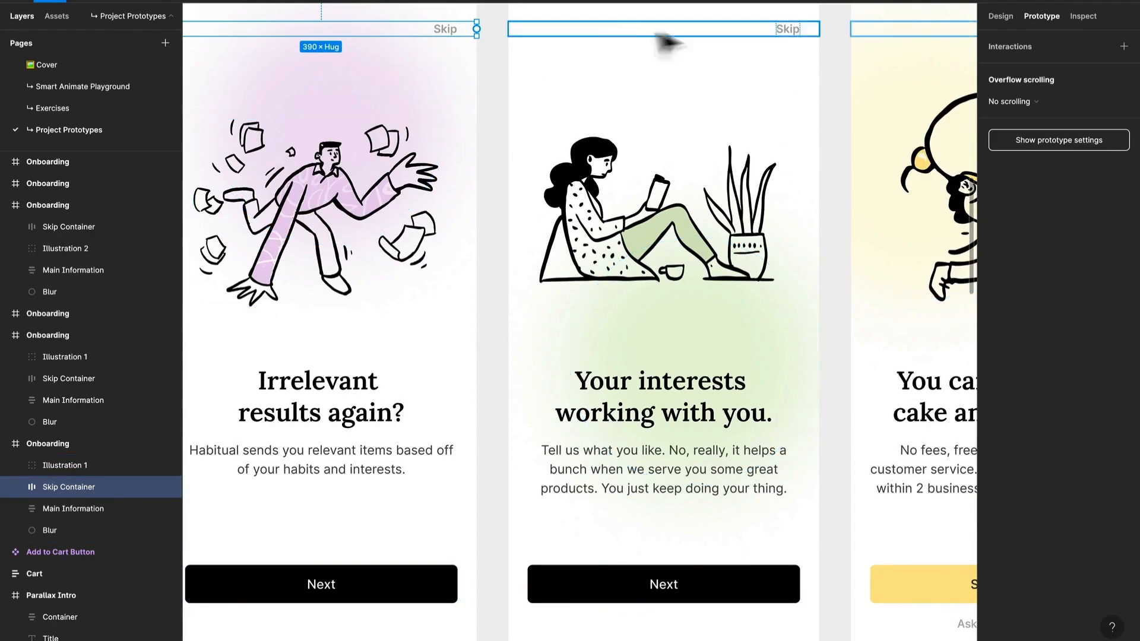
pyautogui.click(378, 597)
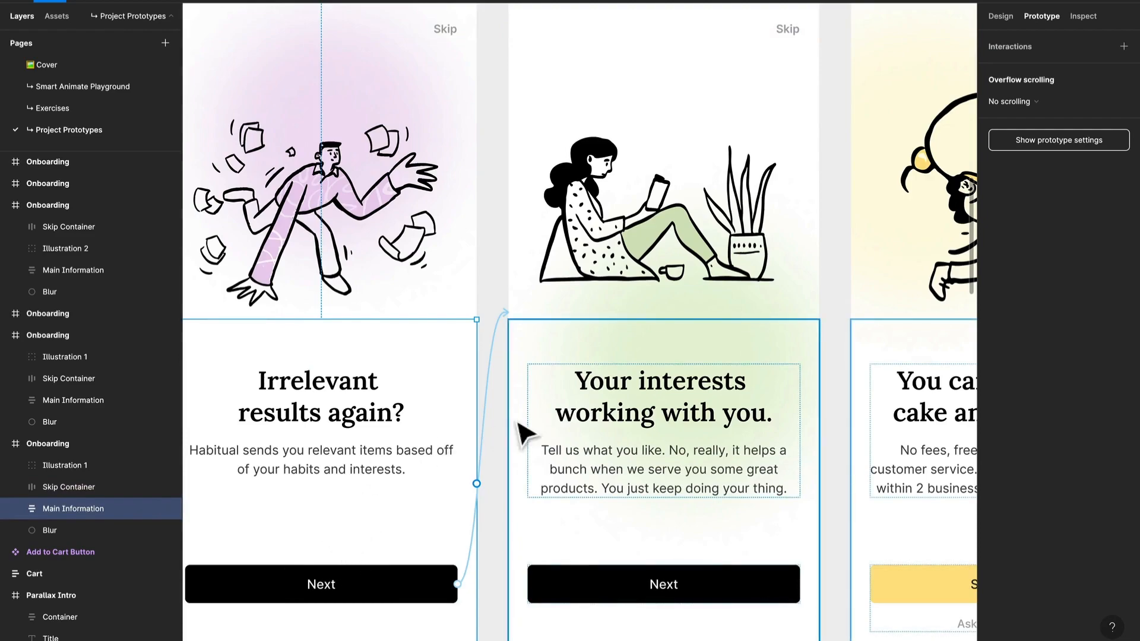
pyautogui.doubleClick(386, 460)
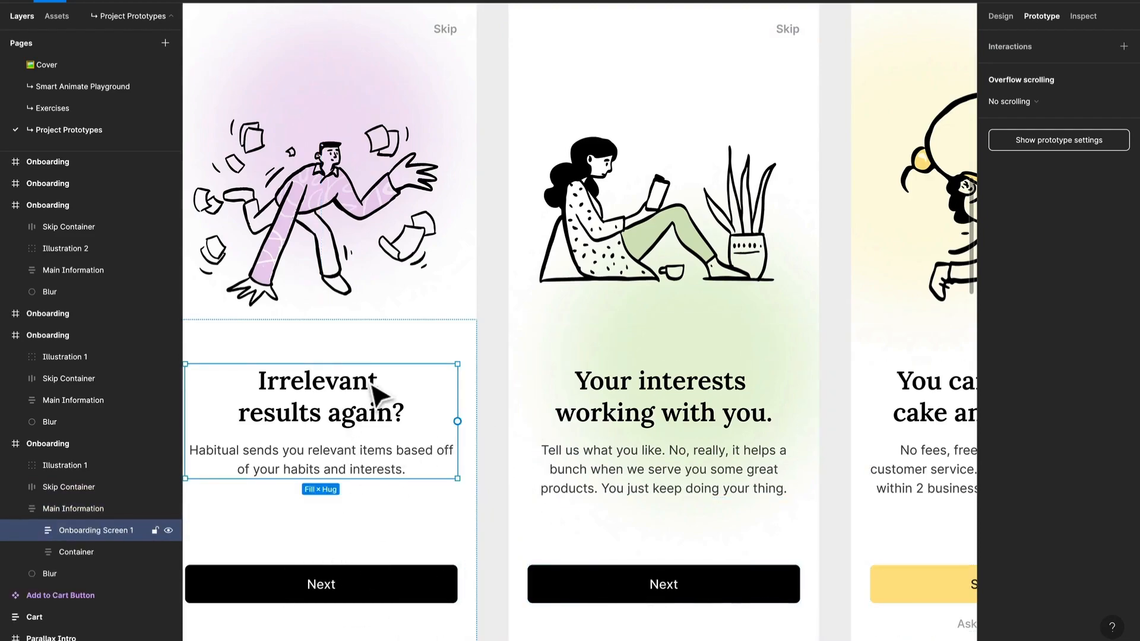
pyautogui.click(610, 421)
pyautogui.moveTo(827, 440); pyautogui.dragTo(814, 412)
pyautogui.click(422, 513)
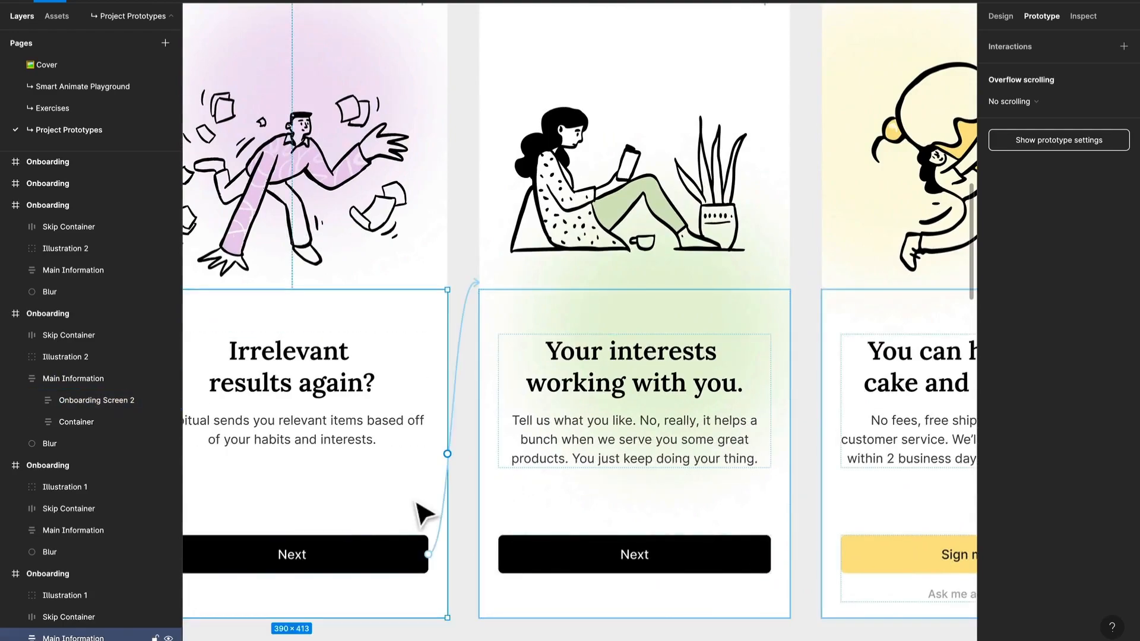
# Step: Inspect the Container and Button layers of the first screen's Next button and the third screen's sign-up button container
pyautogui.doubleClick(383, 553)
pyautogui.doubleClick(382, 554)
pyautogui.click(397, 517)
pyautogui.doubleClick(383, 566)
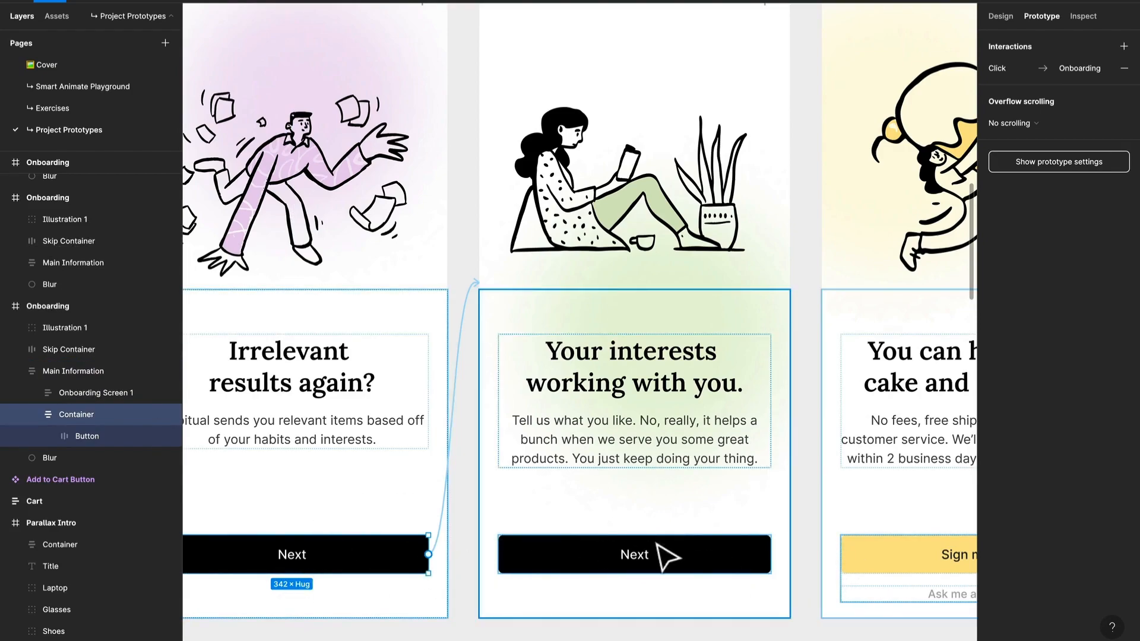
pyautogui.click(392, 561)
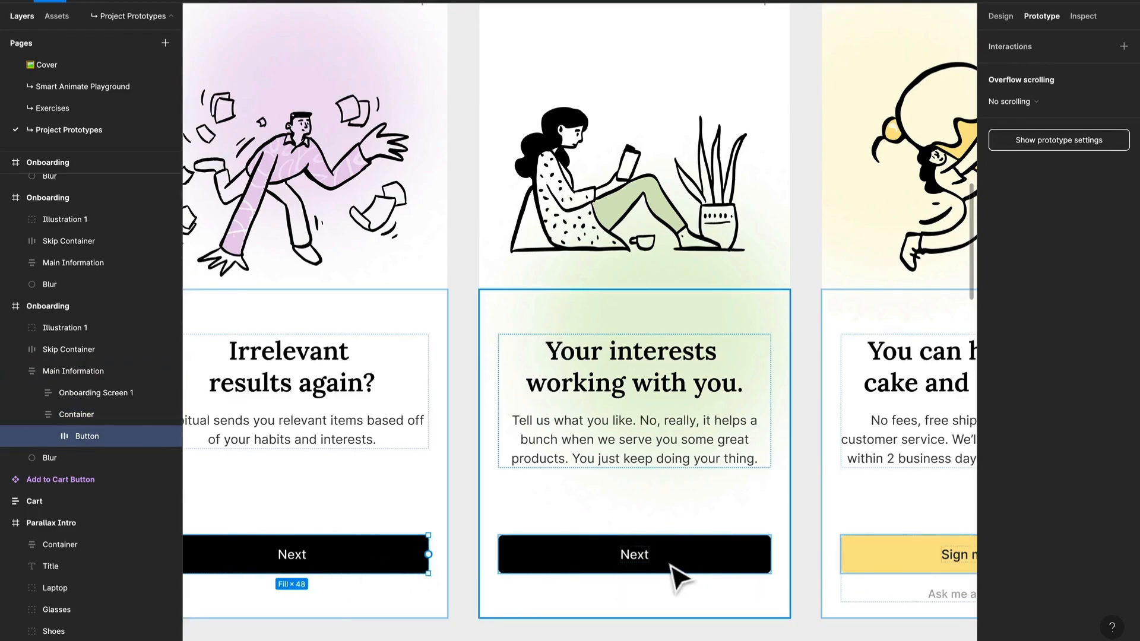
pyautogui.click(870, 573)
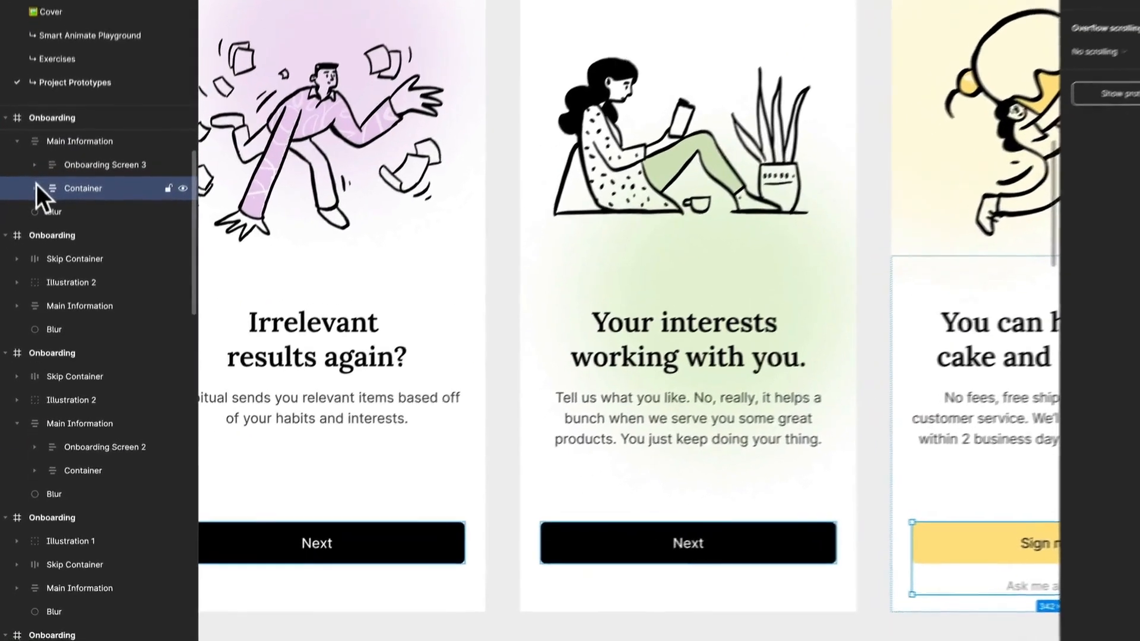
# Step: Inspect the Button layer inside the third original Onboarding screen's sign-up Container and compare it with the Next buttons
pyautogui.click(37, 227)
pyautogui.click(94, 175)
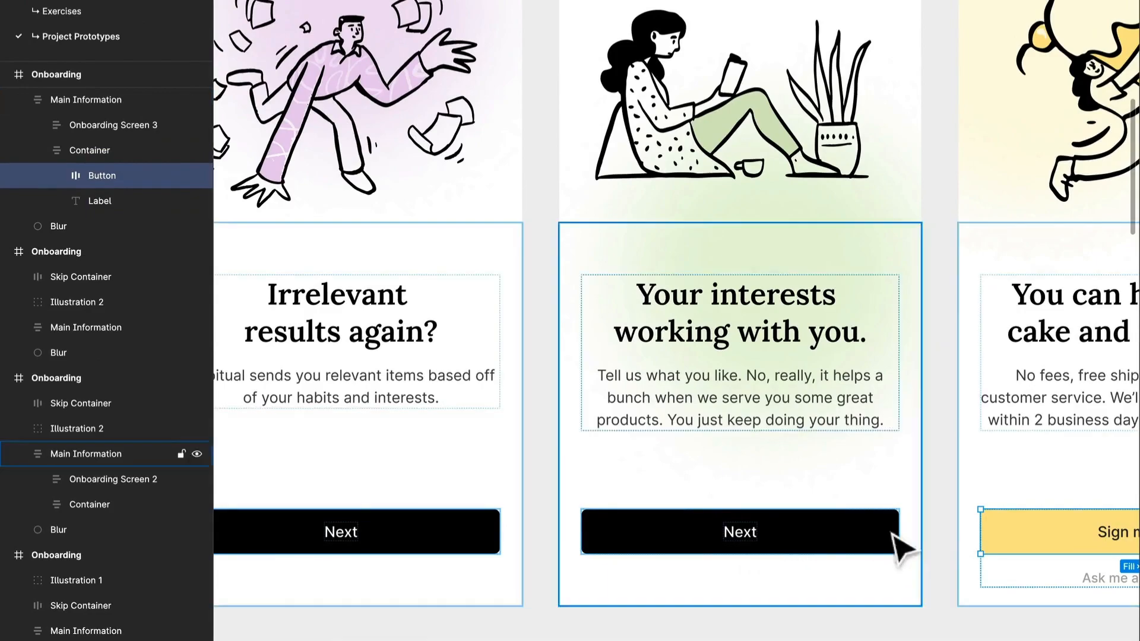
pyautogui.hscroll(5, 948, 521)
pyautogui.scroll(3, 949, 521)
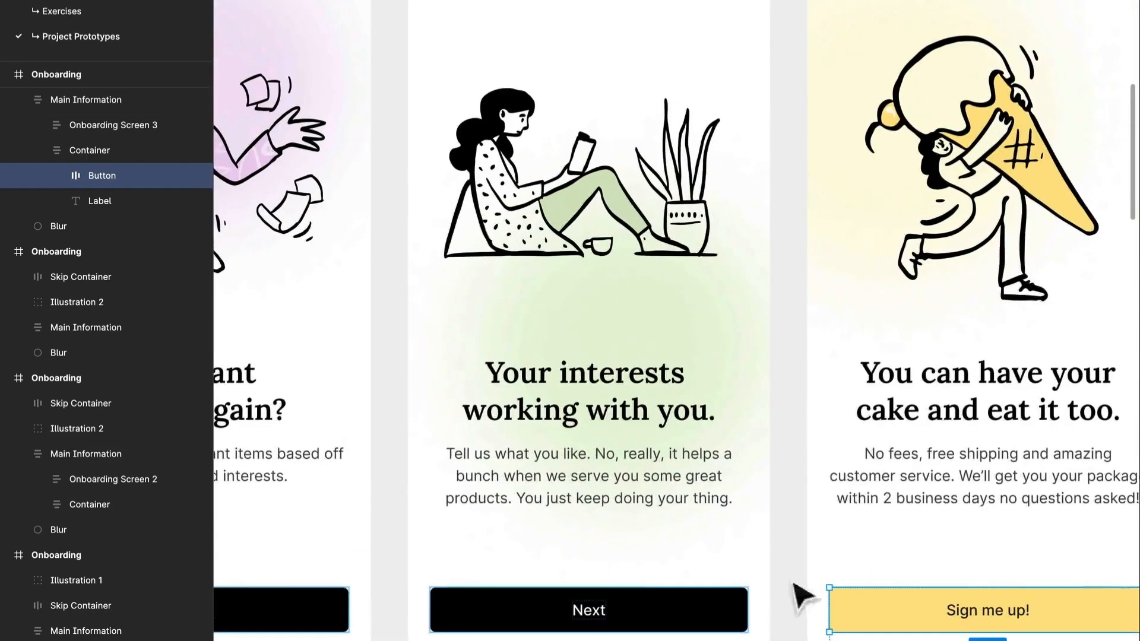
# Step: Move the Blur circles on the three original Onboarding screens closer behind their illustrations
pyautogui.click(630, 294)
pyautogui.scroll(-10, 137, 416)
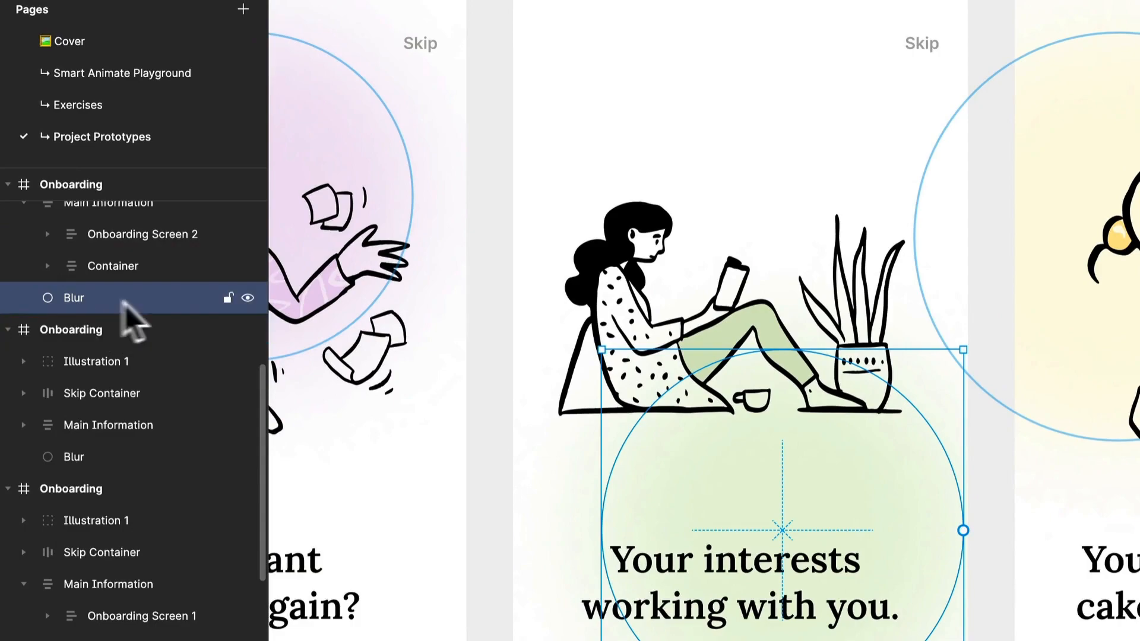
pyautogui.moveTo(721, 355); pyautogui.dragTo(677, 200)
pyautogui.moveTo(367, 22); pyautogui.dragTo(374, 63)
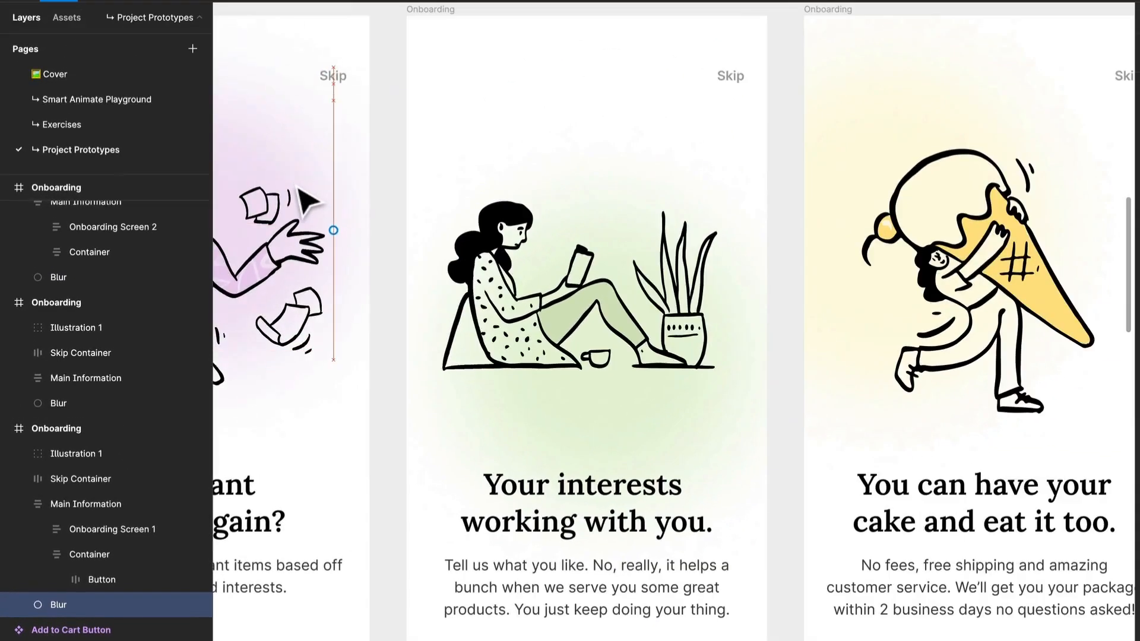
pyautogui.moveTo(891, 226); pyautogui.dragTo(918, 251)
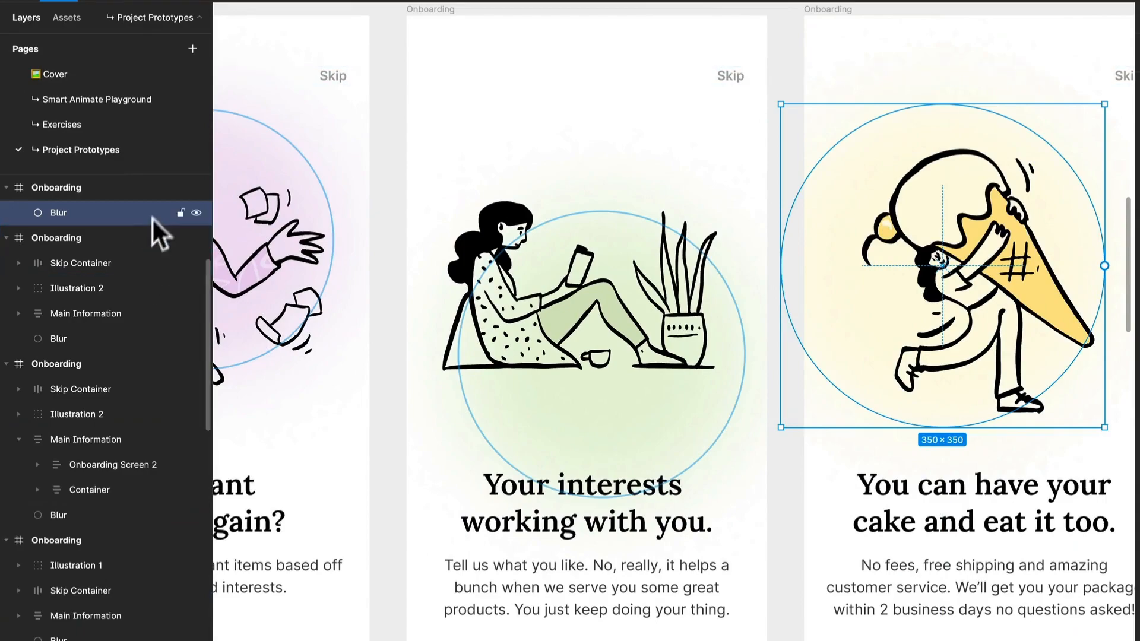
# Step: Check the Blur layer names on the original screens and inspect the animation settings of the first Next button's connection
pyautogui.scroll(2, 108, 264)
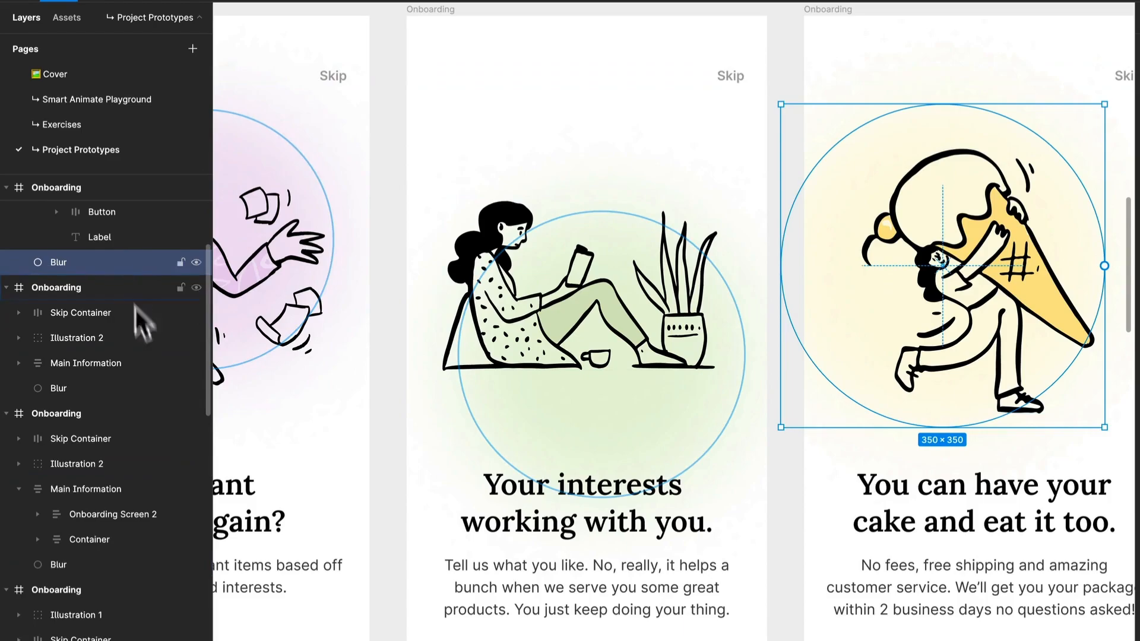
pyautogui.click(116, 397)
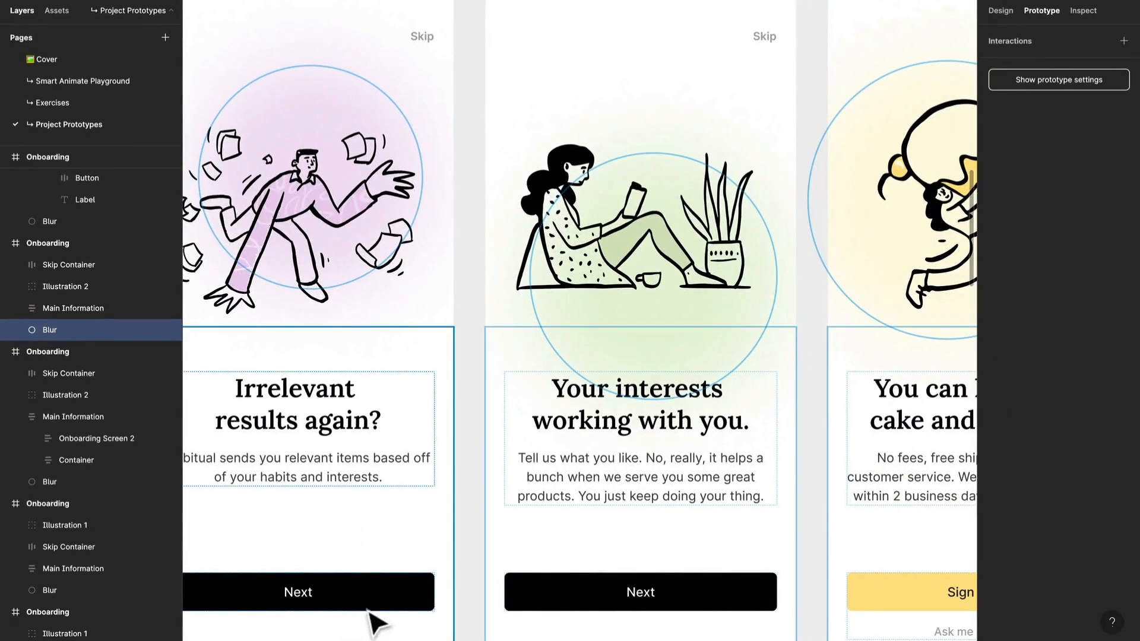
pyautogui.click(370, 602)
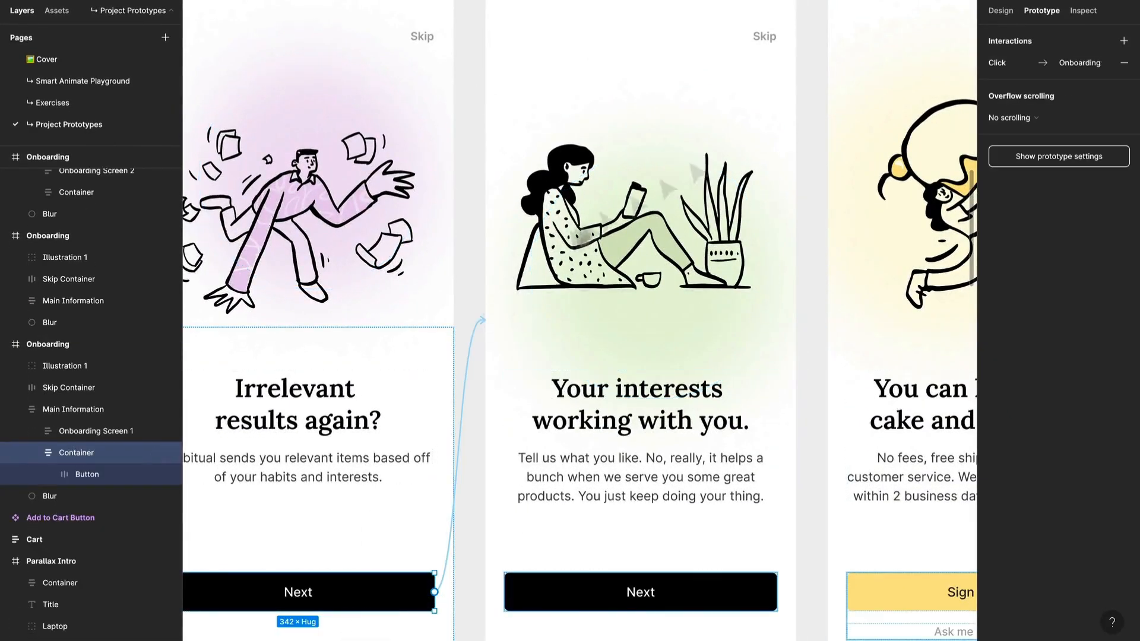
pyautogui.click(1003, 63)
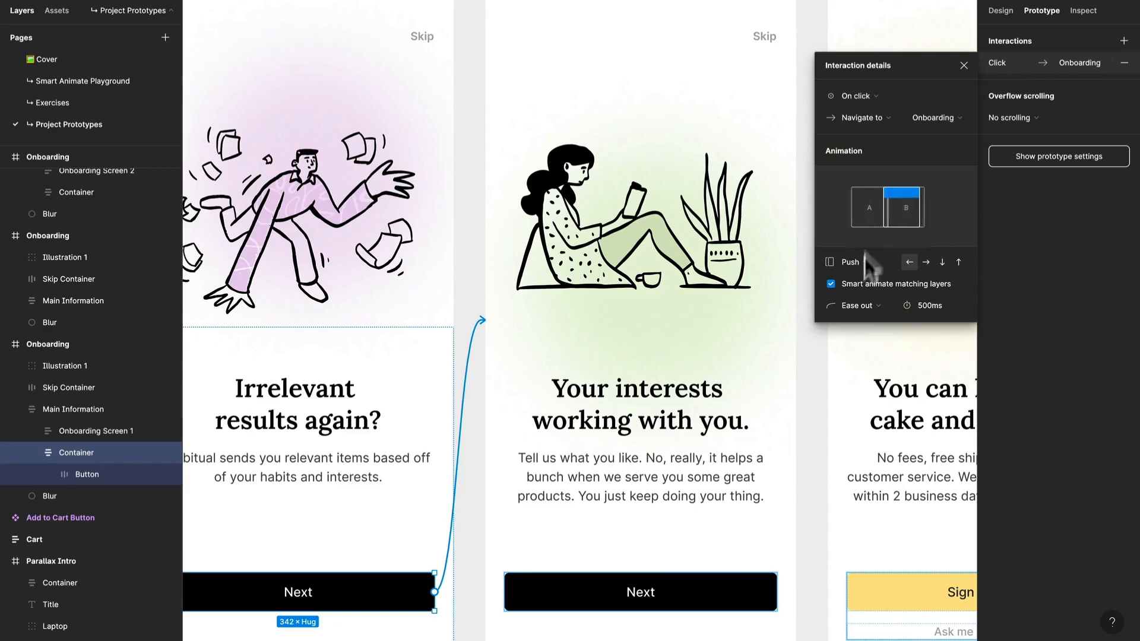
# Step: Reposition the Blur circles on the three V2 Onboarding screens so they sit behind their illustrations
pyautogui.scroll(-10, 545, 270)
pyautogui.moveTo(654, 323); pyautogui.dragTo(502, 310)
pyautogui.scroll(2, 585, 297)
pyautogui.scroll(10, 587, 296)
pyautogui.scroll(-5, 588, 297)
pyautogui.scroll(2, 499, 276)
pyautogui.click(455, 184)
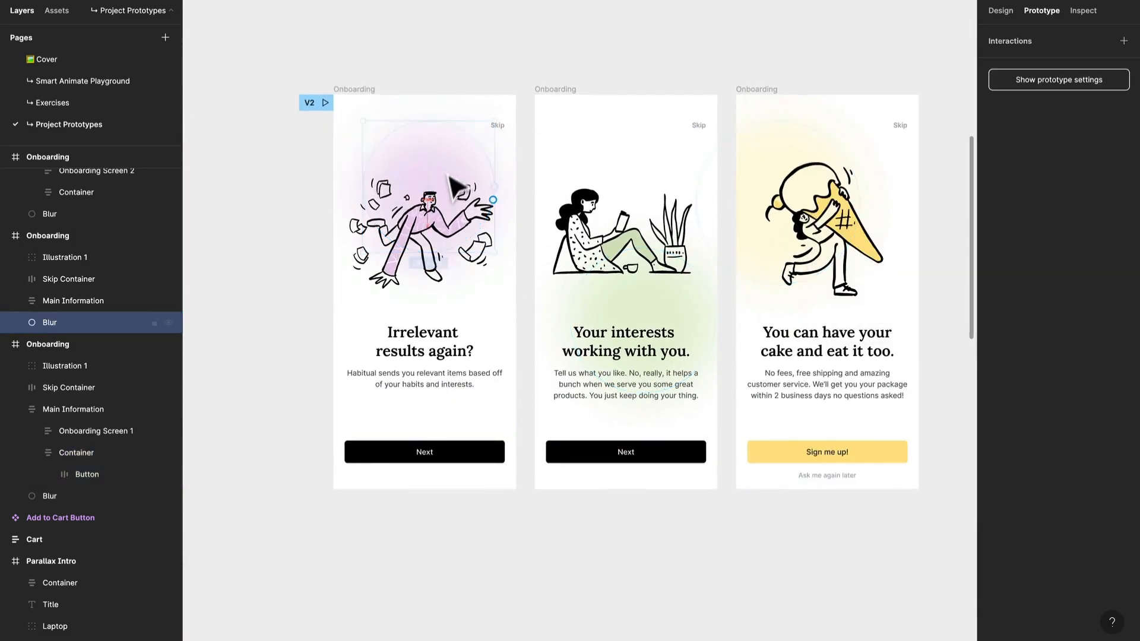
pyautogui.scroll(3, 454, 205)
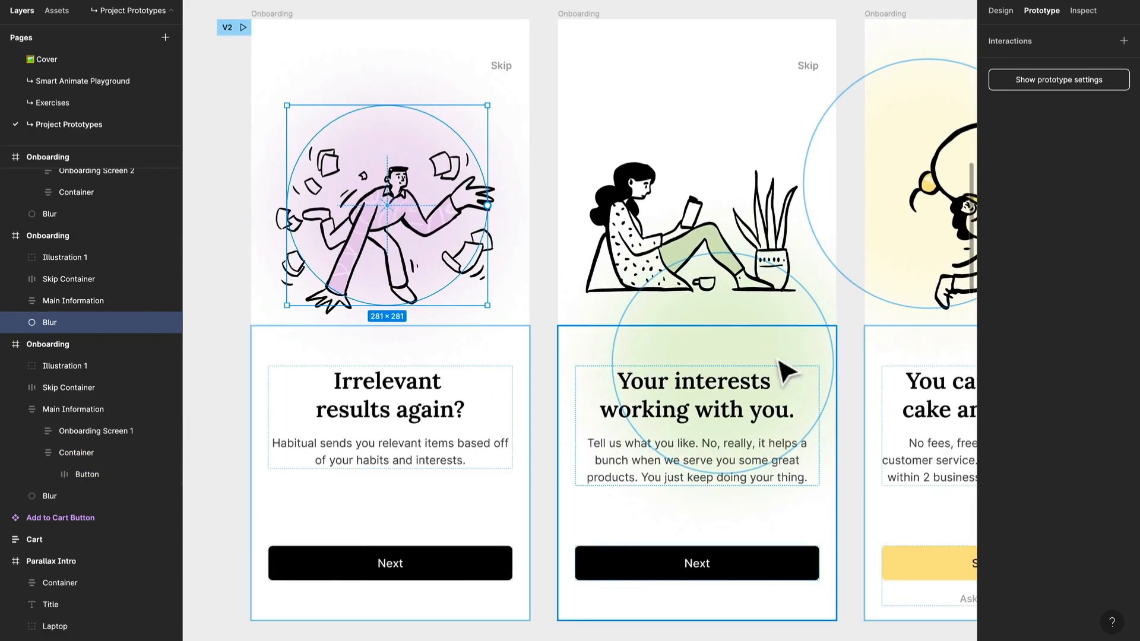
pyautogui.click(771, 274)
pyautogui.moveTo(768, 268); pyautogui.dragTo(748, 243)
pyautogui.click(949, 145)
pyautogui.moveTo(951, 141); pyautogui.dragTo(822, 137)
pyautogui.hscroll(-5, 404, 329)
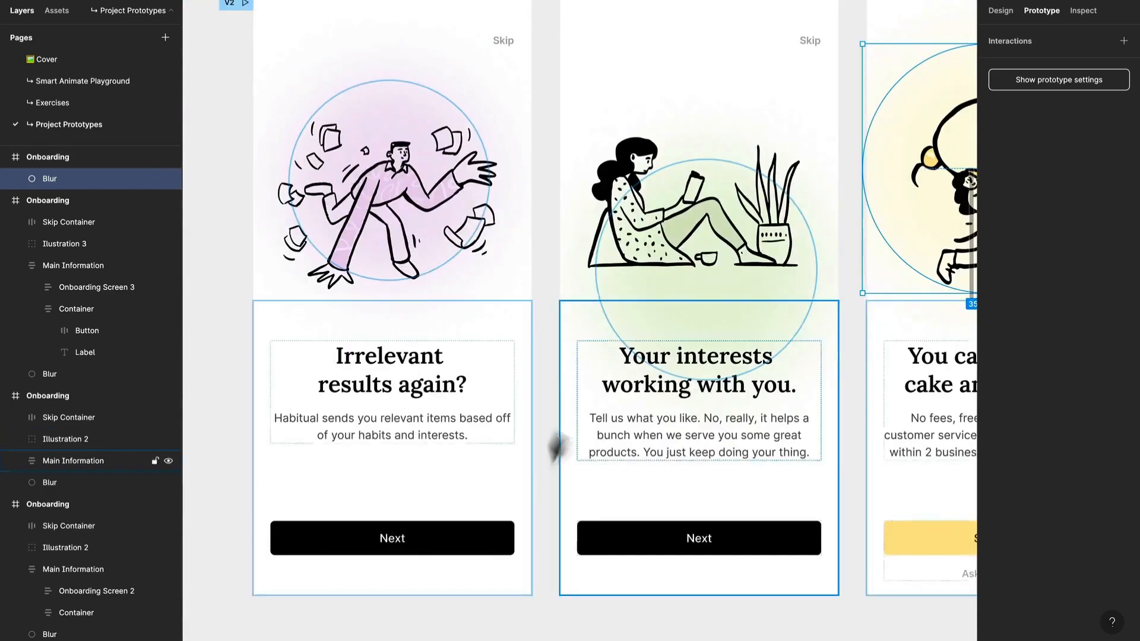
# Step: Connect the first V2 screen's Next button to the second screen using a leftward Push with smart animate matching layers
pyautogui.click(486, 534)
pyautogui.moveTo(514, 538); pyautogui.dragTo(589, 458)
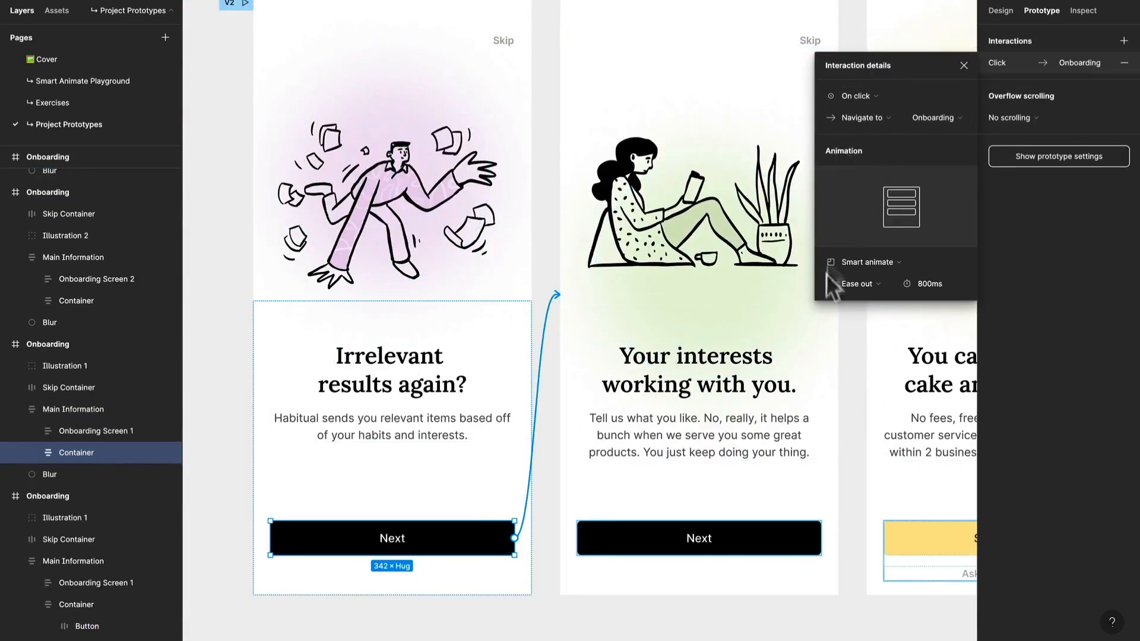
pyautogui.click(861, 262)
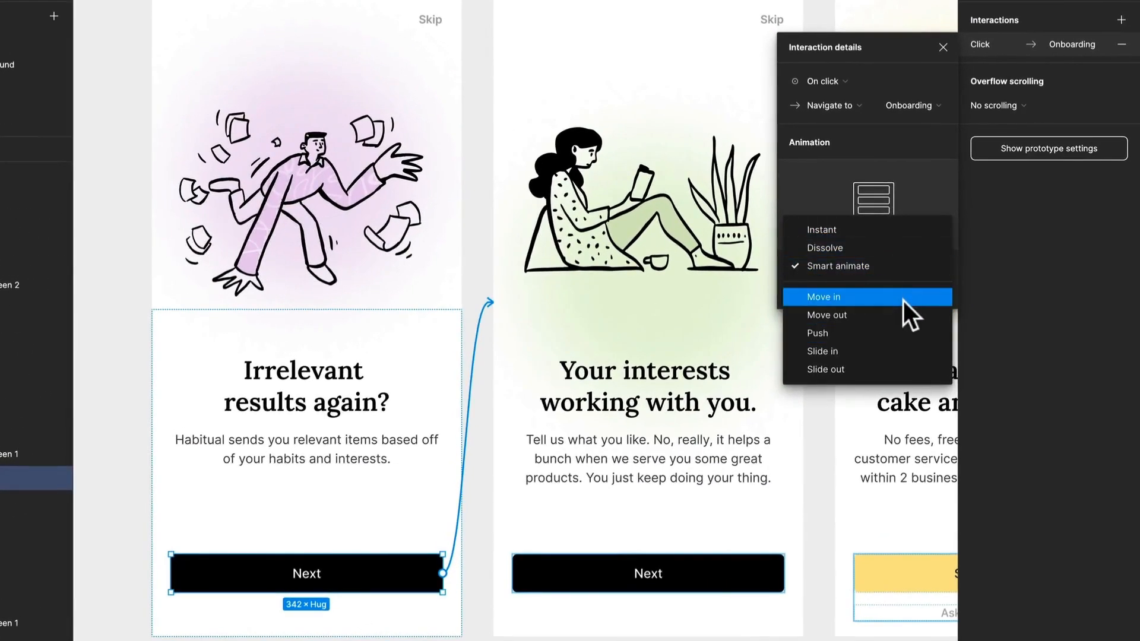
pyautogui.click(840, 334)
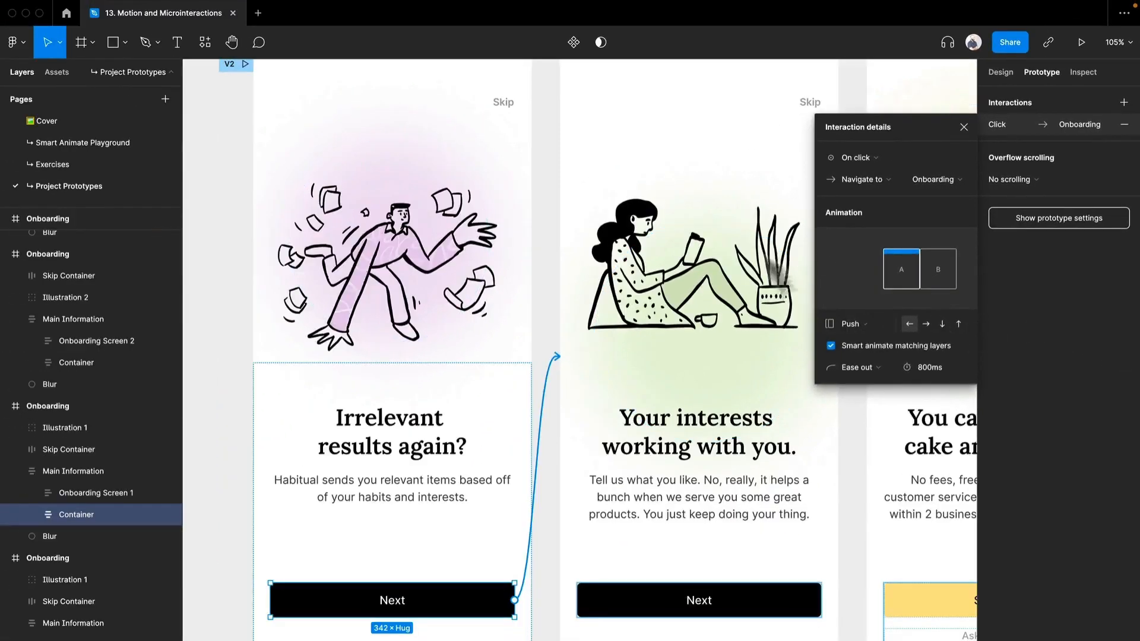
# Step: Preview the V2 flow and test the Next button's push transition from the first screen
pyautogui.click(1083, 42)
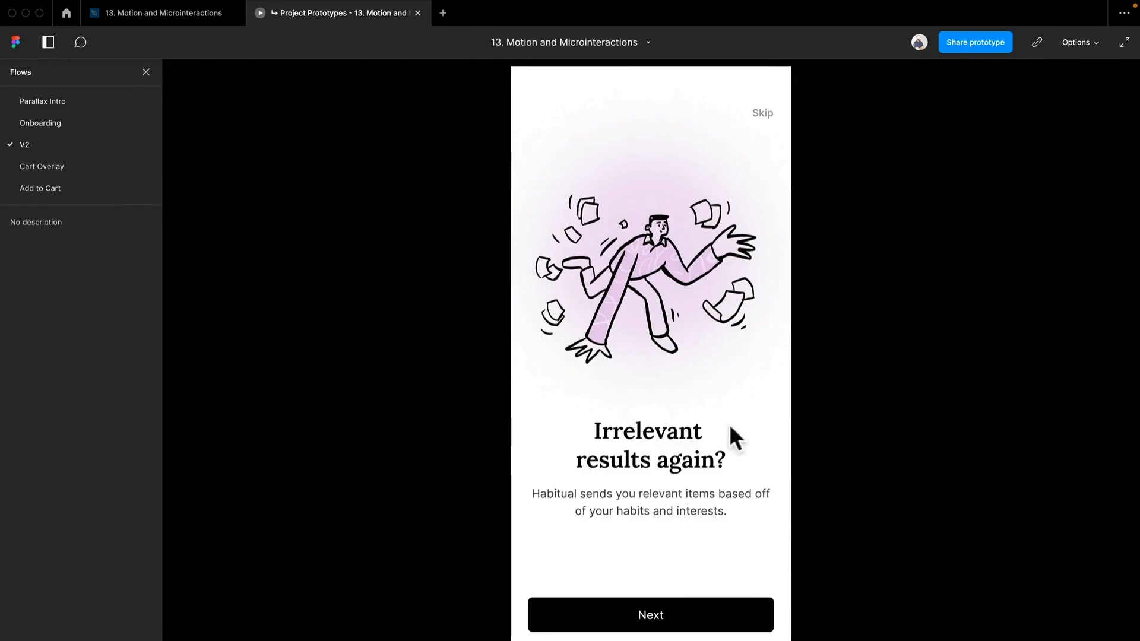
pyautogui.click(743, 615)
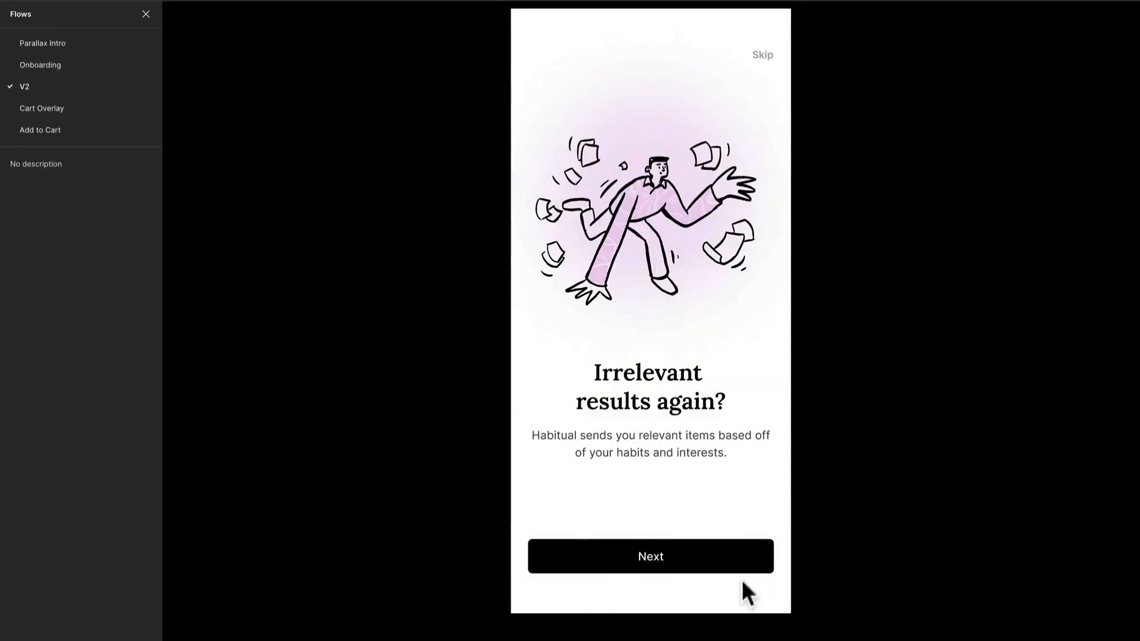
pyautogui.click(743, 569)
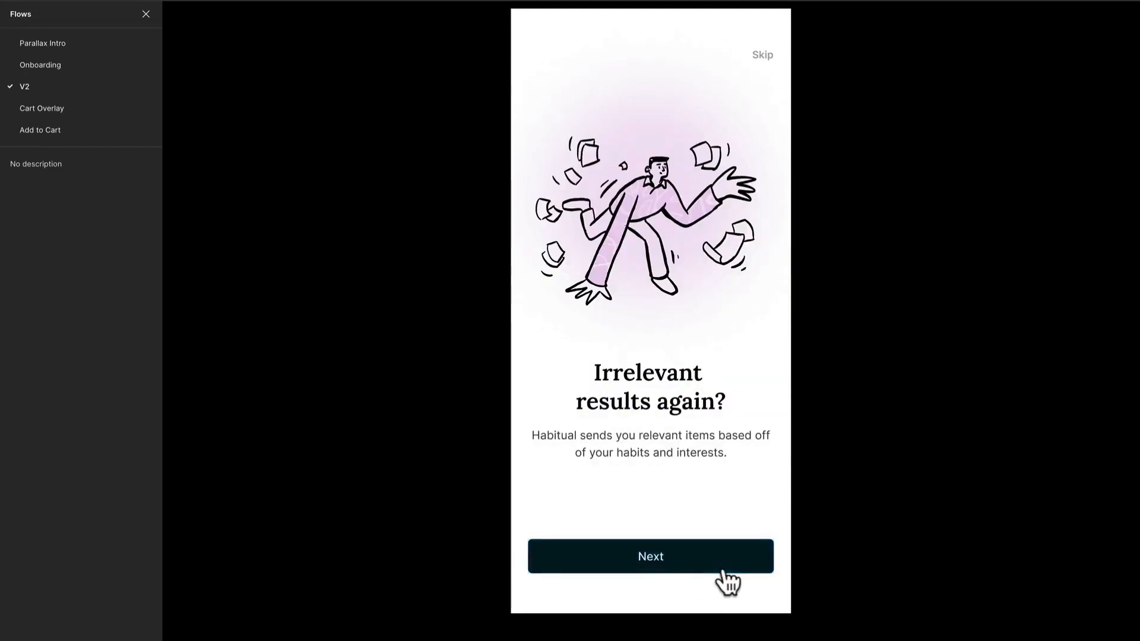
pyautogui.click(721, 567)
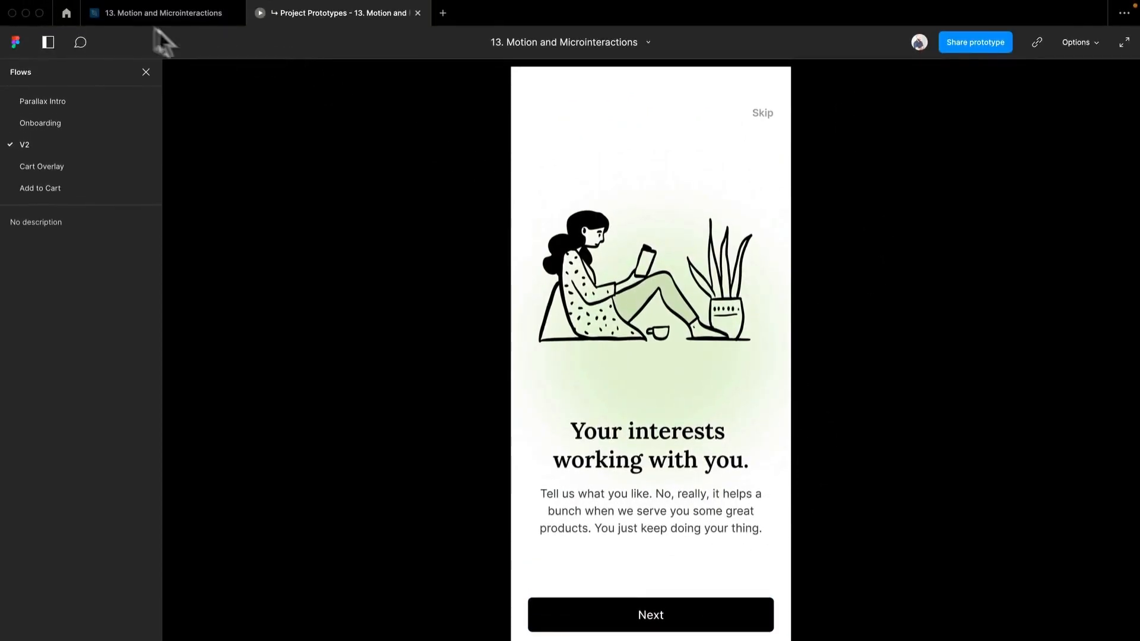
# Step: Set the first Next connection's duration to 500 ms and connect the second V2 Next button to the third screen with a leftward Push
pyautogui.click(158, 13)
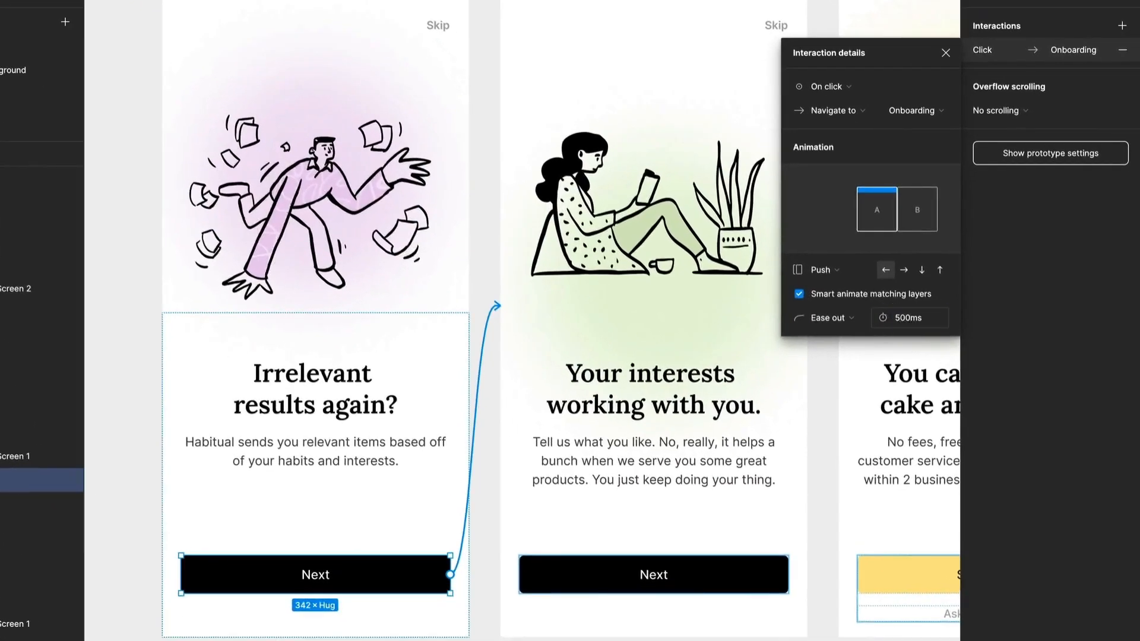
pyautogui.hscroll(4, 795, 387)
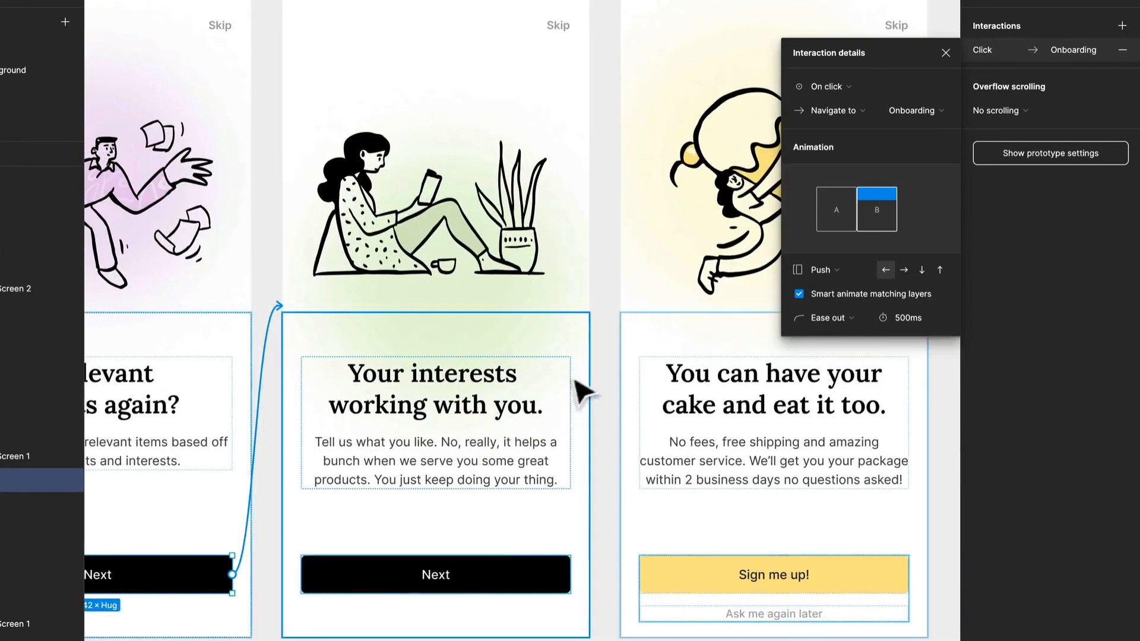
pyautogui.click(597, 353)
pyautogui.doubleClick(533, 561)
pyautogui.moveTo(570, 575); pyautogui.dragTo(677, 463)
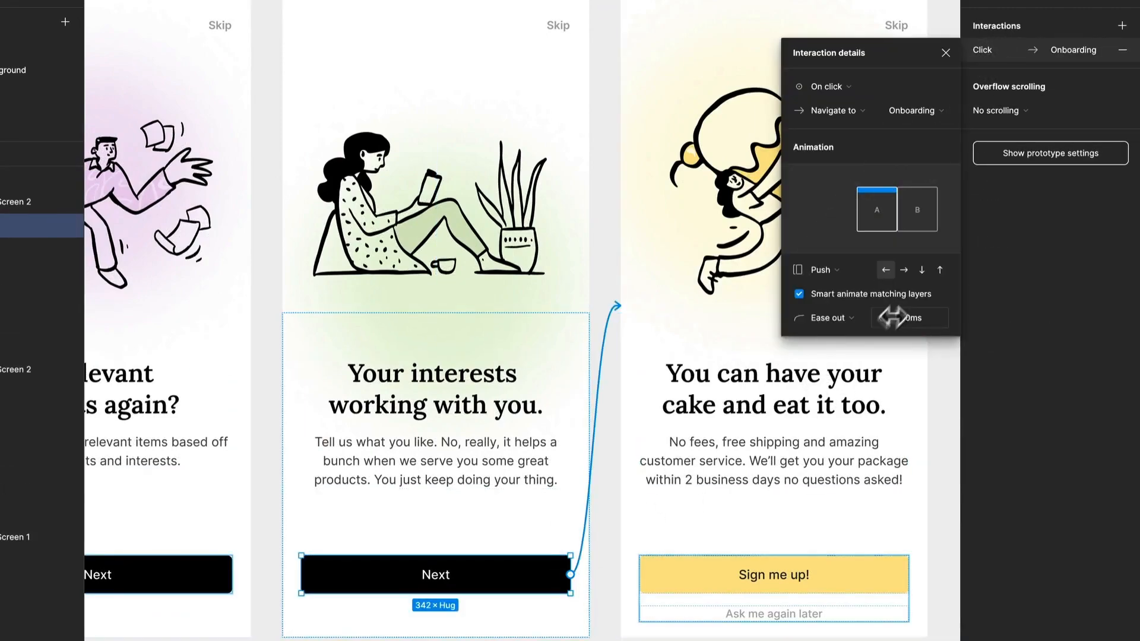
pyautogui.click(603, 250)
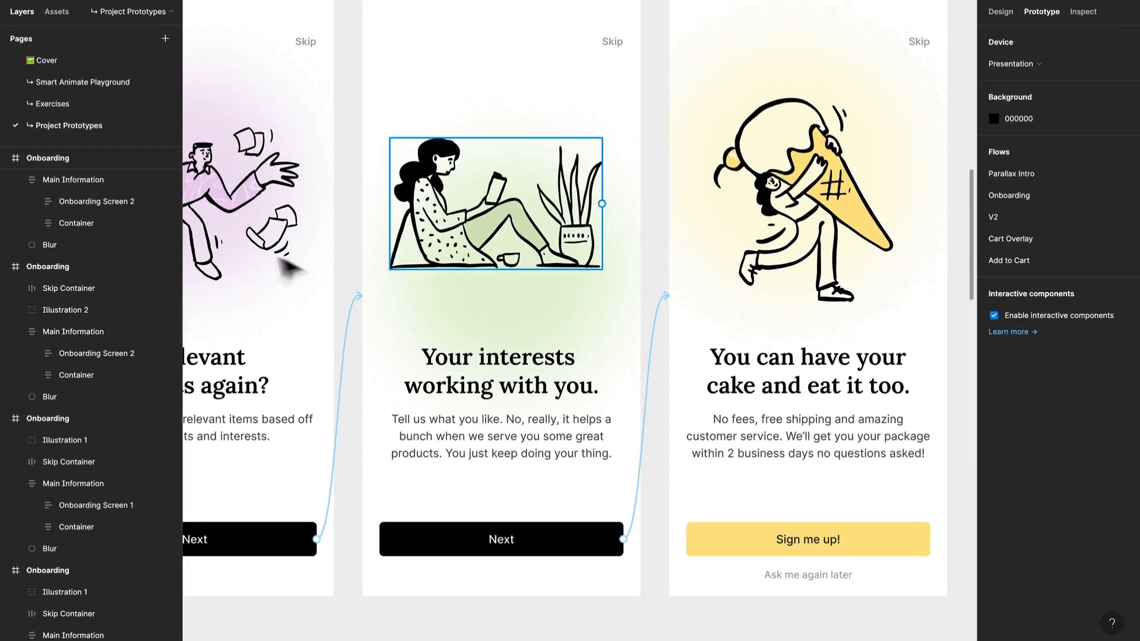
# Step: Connect the first V2 frame to the second with an On drag interaction and a leftward Push using smart animate matching layers
pyautogui.hscroll(-5, 272, 254)
pyautogui.scroll(3, 272, 254)
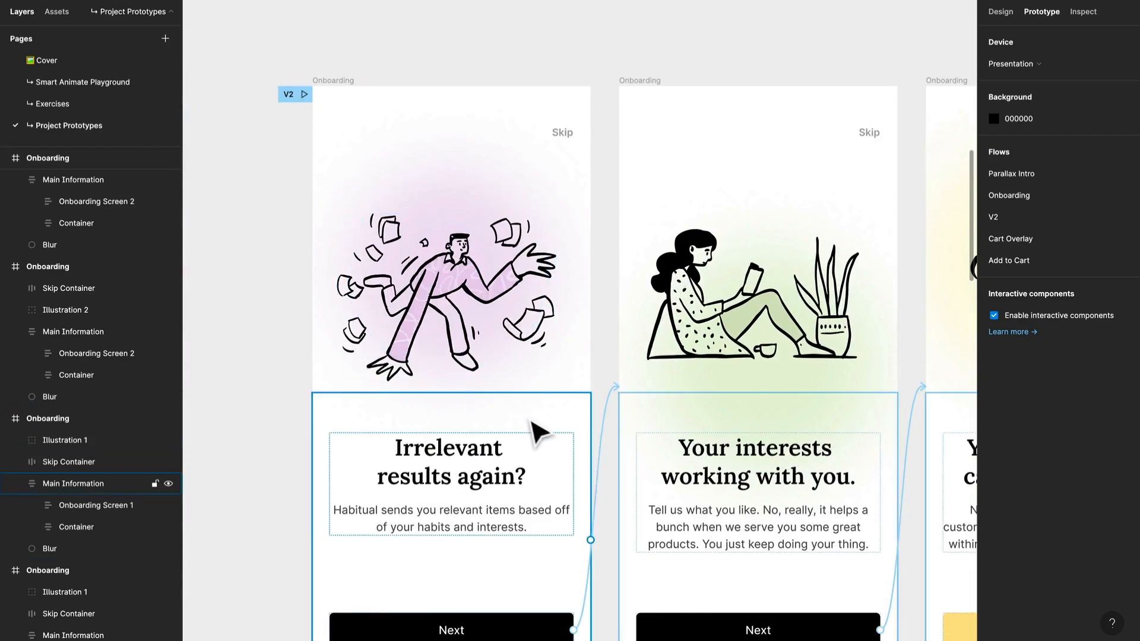
pyautogui.click(325, 82)
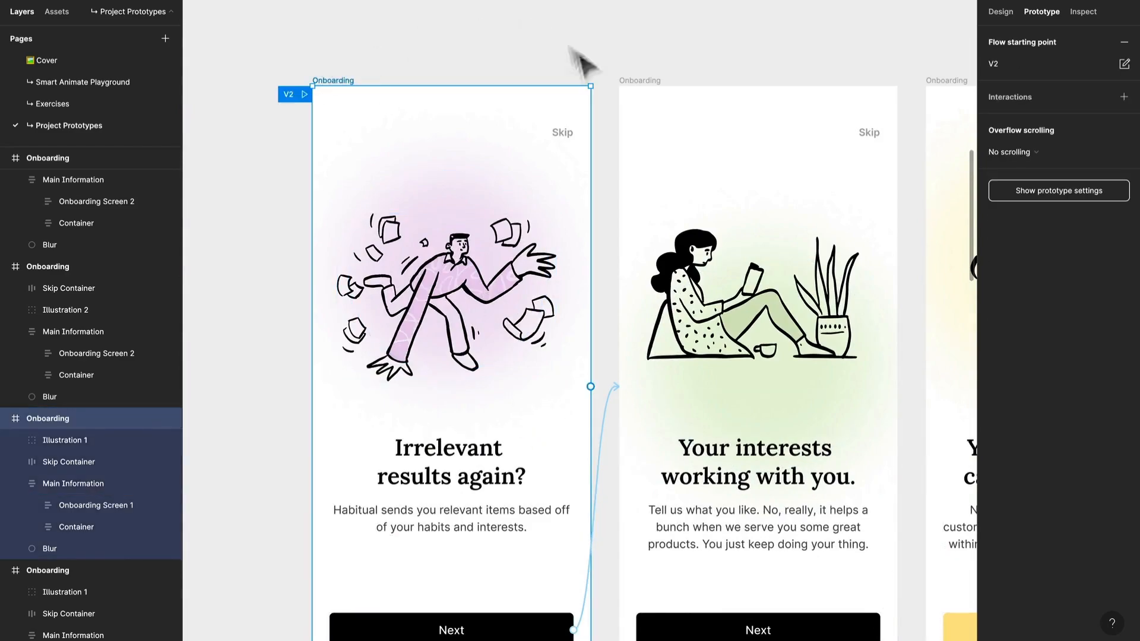
pyautogui.moveTo(590, 386); pyautogui.dragTo(718, 397)
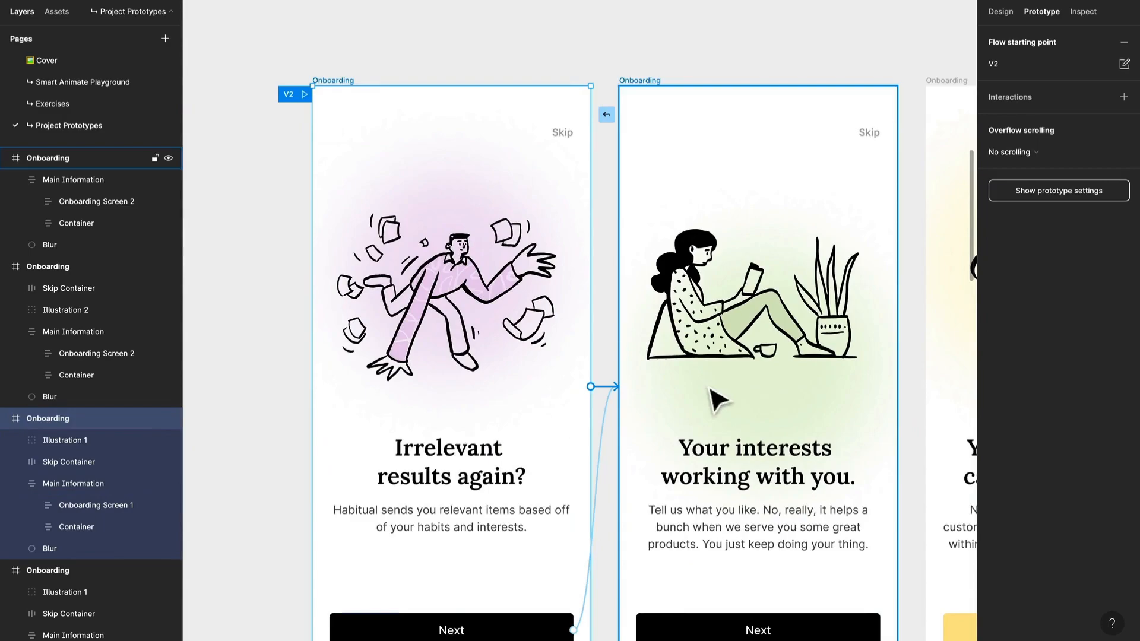
pyautogui.click(847, 148)
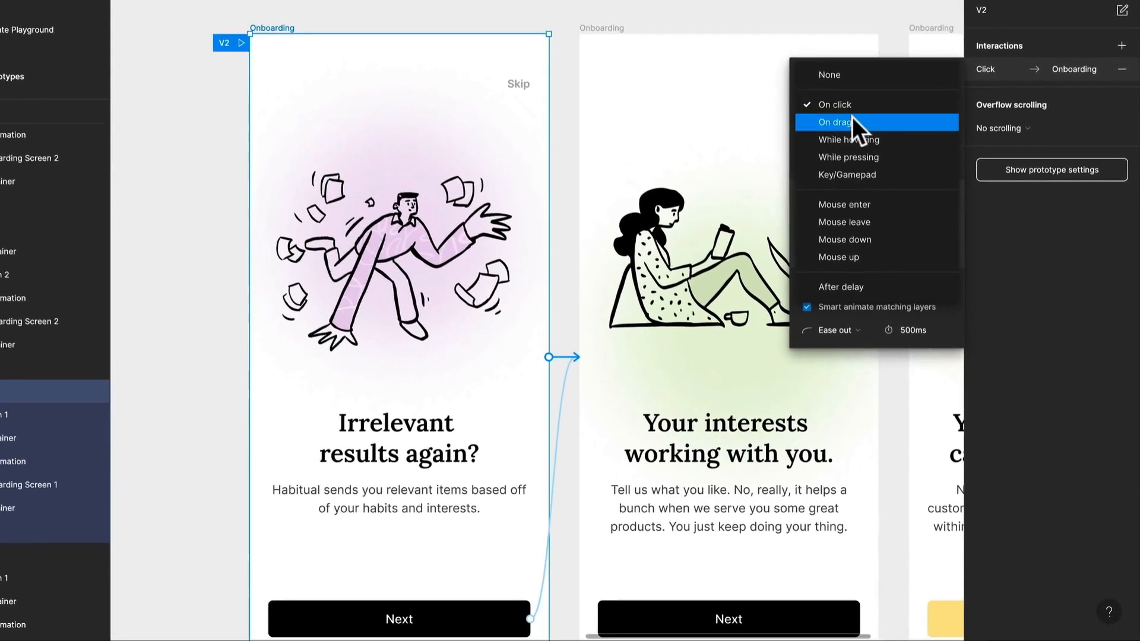
pyautogui.click(852, 122)
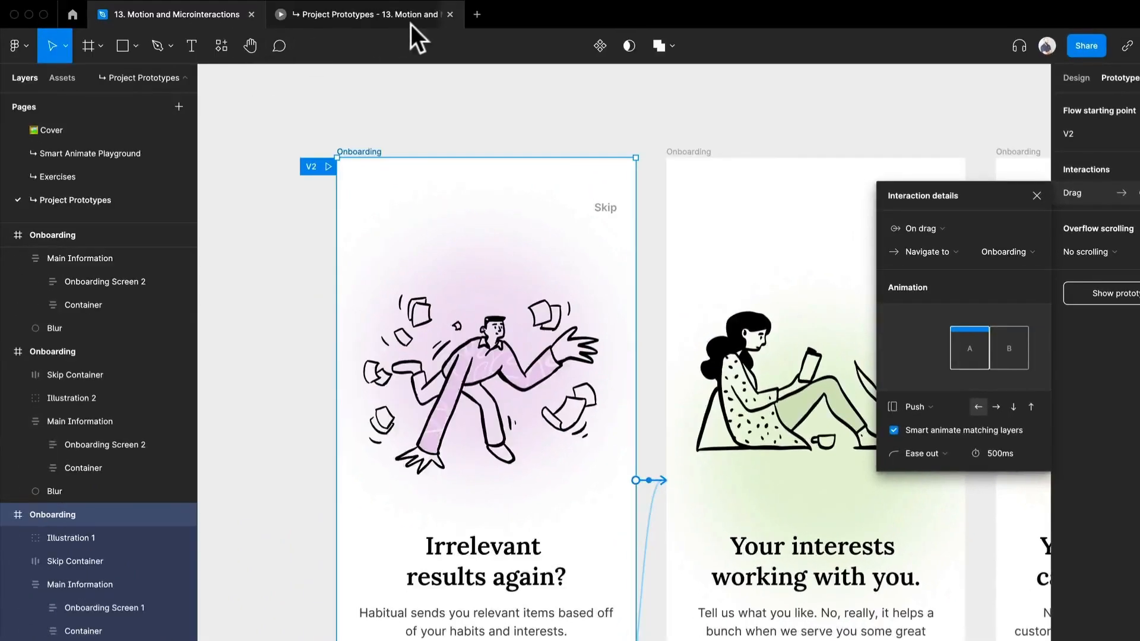
# Step: Restart the V2 prototype preview and swipe the first screen to test the drag transition
pyautogui.click(412, 22)
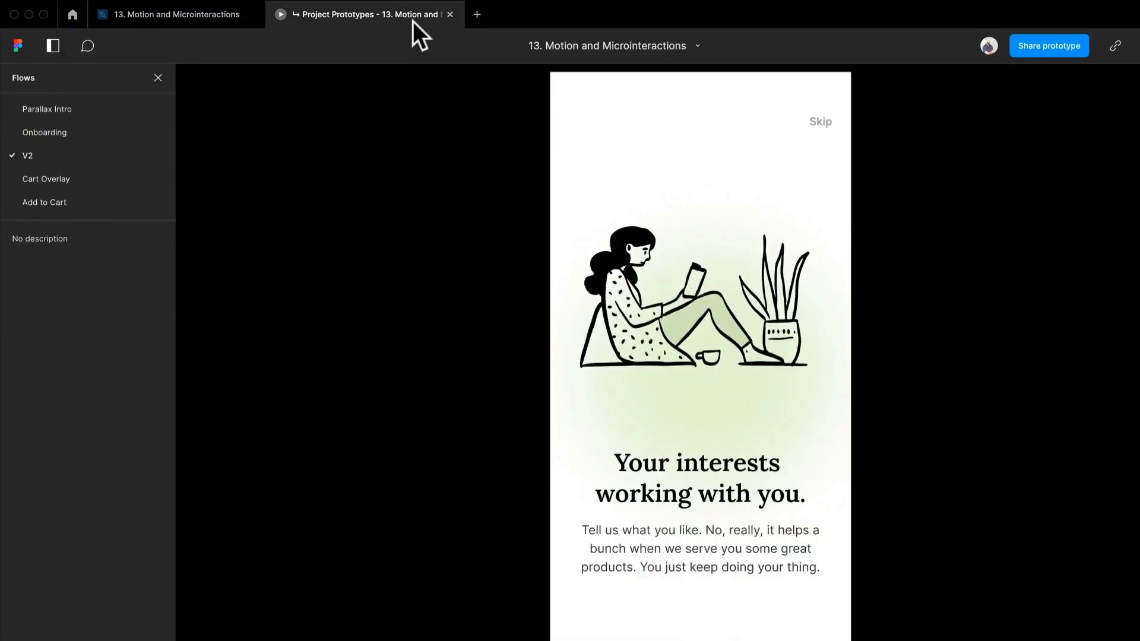
pyautogui.press('r')
pyautogui.moveTo(821, 410); pyautogui.dragTo(777, 410)
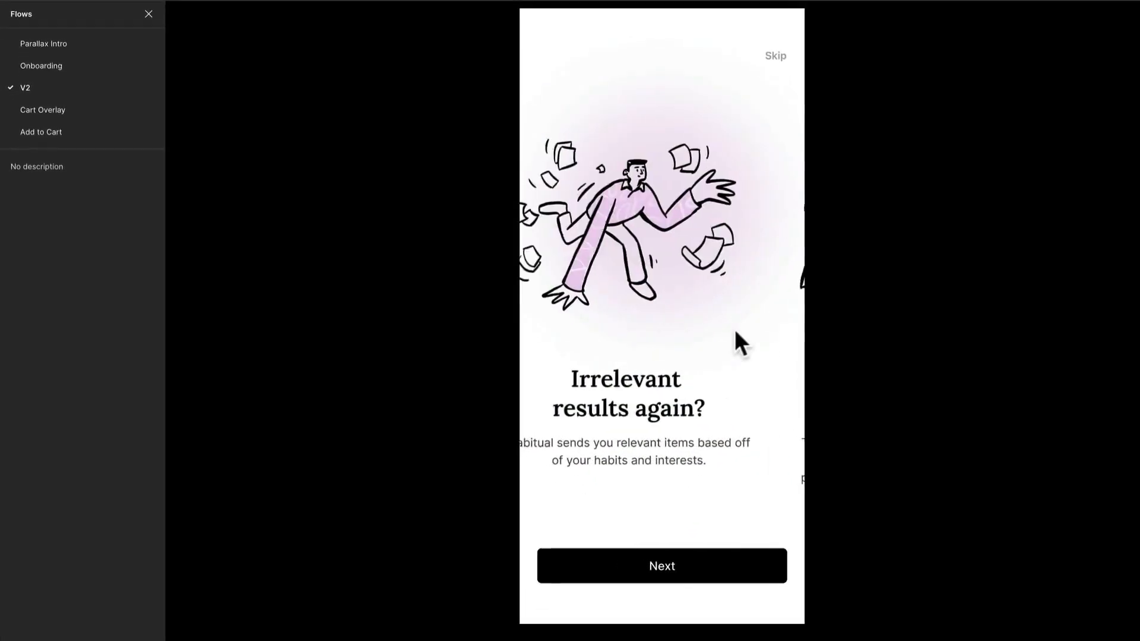
pyautogui.moveTo(735, 330); pyautogui.dragTo(543, 339)
# Step: Connect the second V2 frame back to the first with an On click interaction and a rightward Push
pyautogui.click(210, 24)
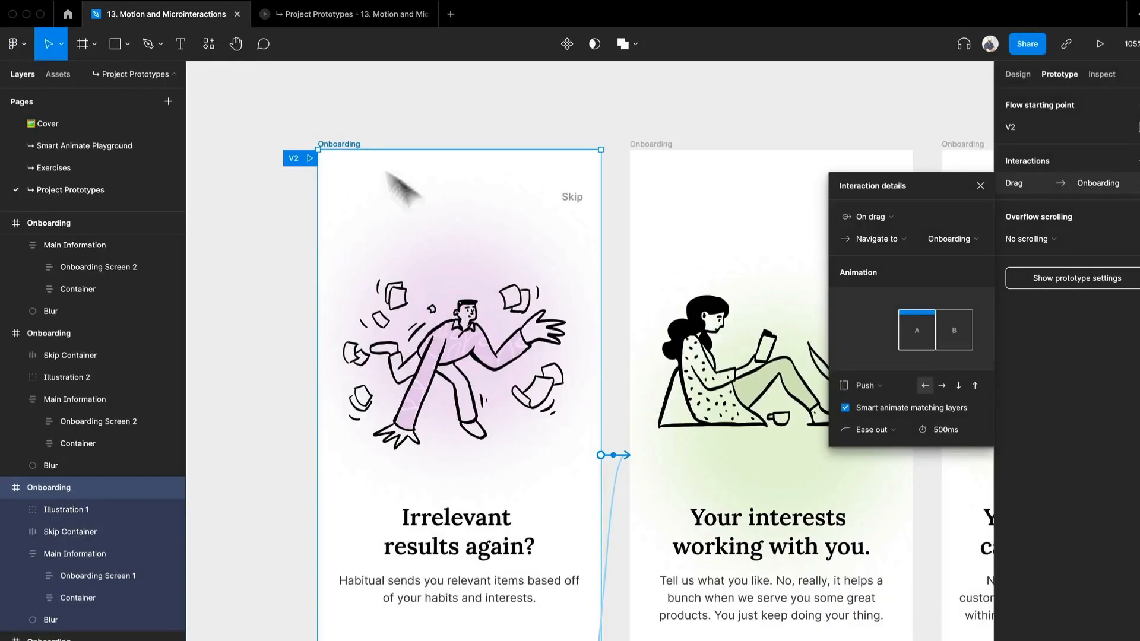
pyautogui.moveTo(580, 450); pyautogui.dragTo(399, 402)
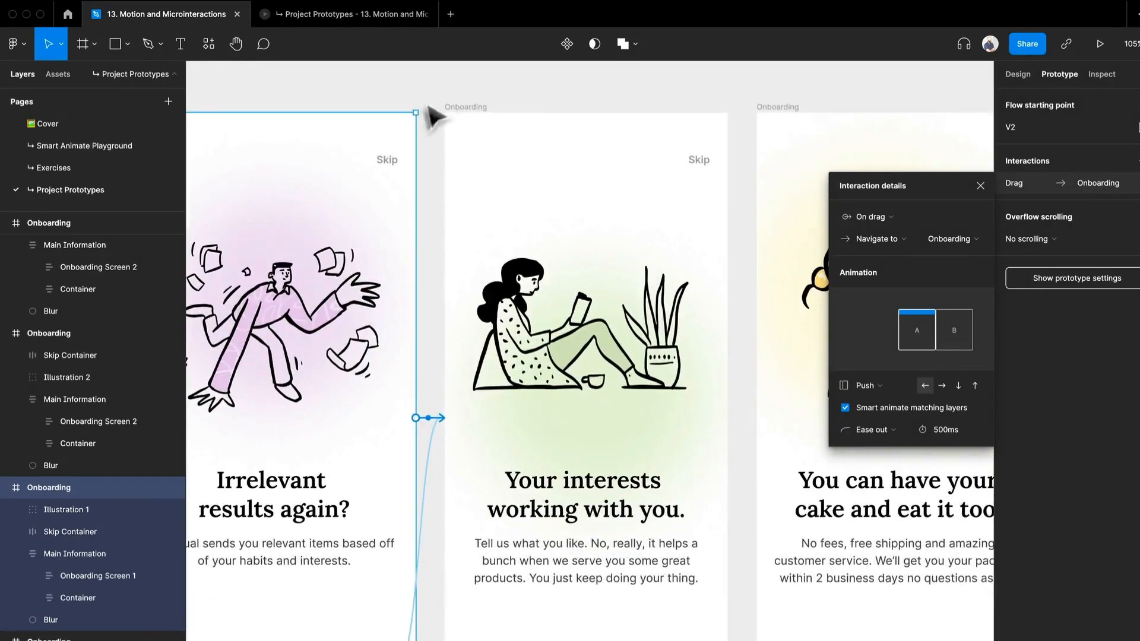
pyautogui.click(472, 107)
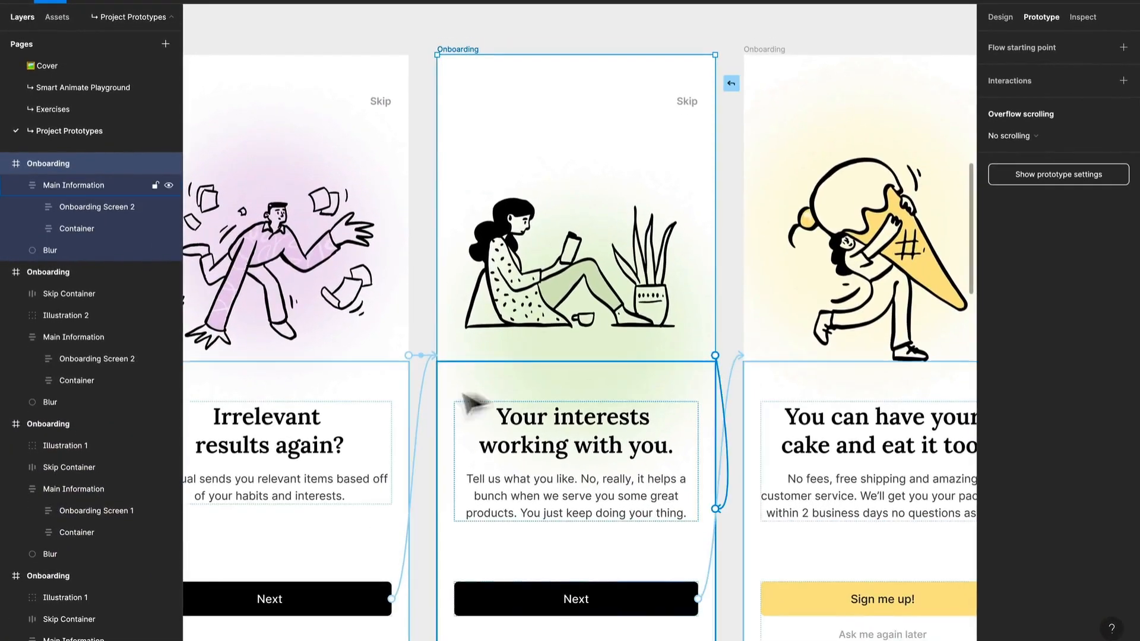
pyautogui.moveTo(463, 393); pyautogui.dragTo(329, 415)
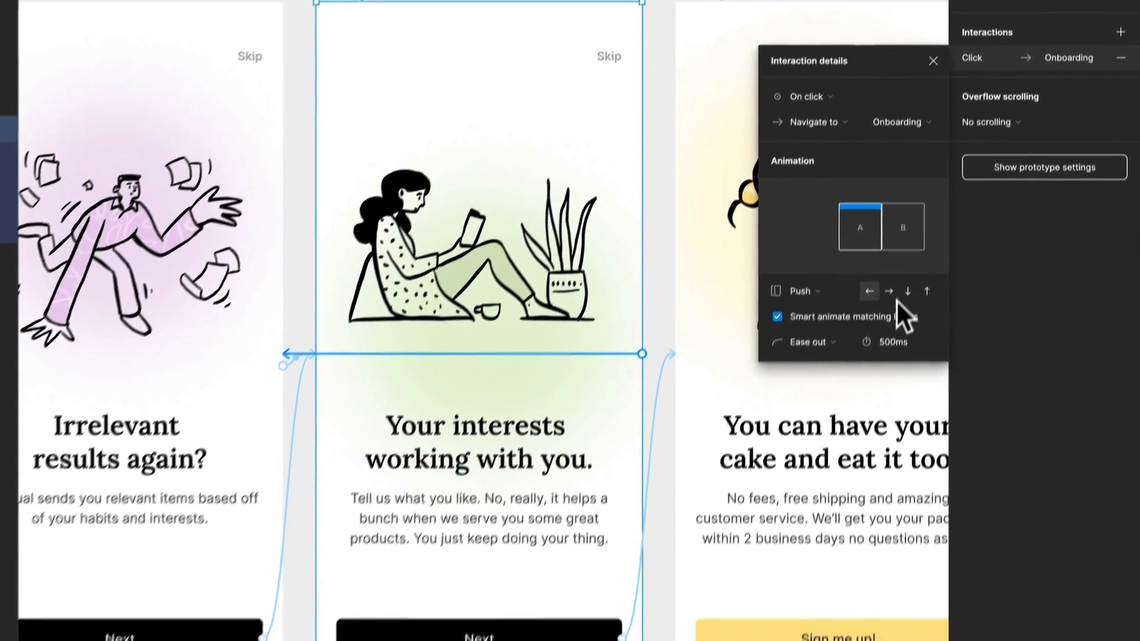
pyautogui.click(887, 295)
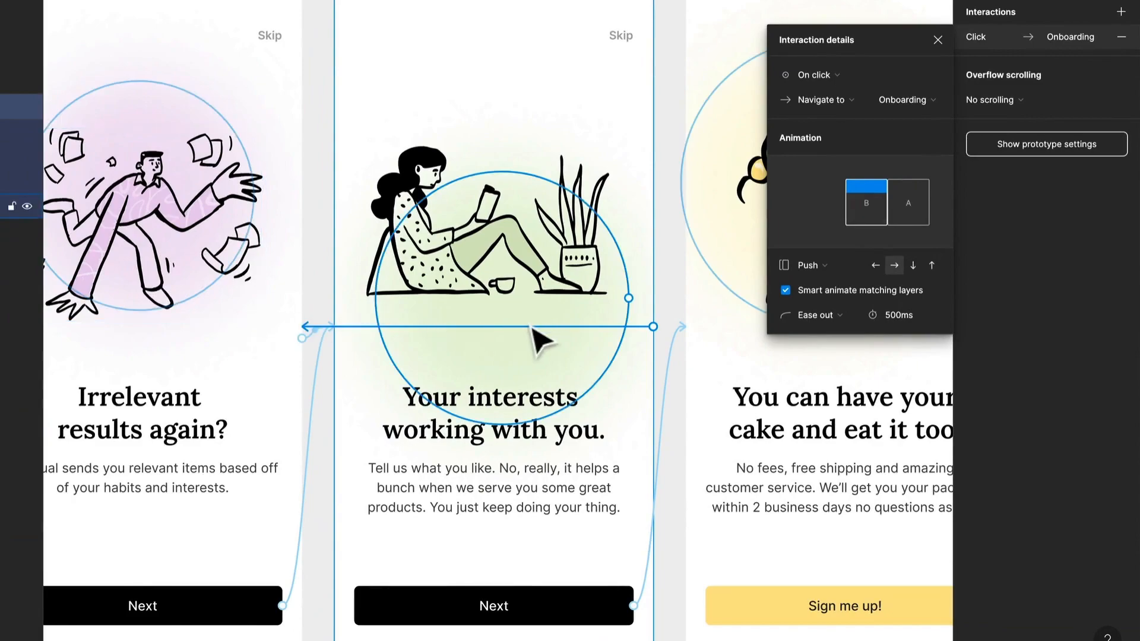
# Step: Connect the second V2 frame to the third with an On drag interaction and a leftward Push
pyautogui.hscroll(5, 544, 339)
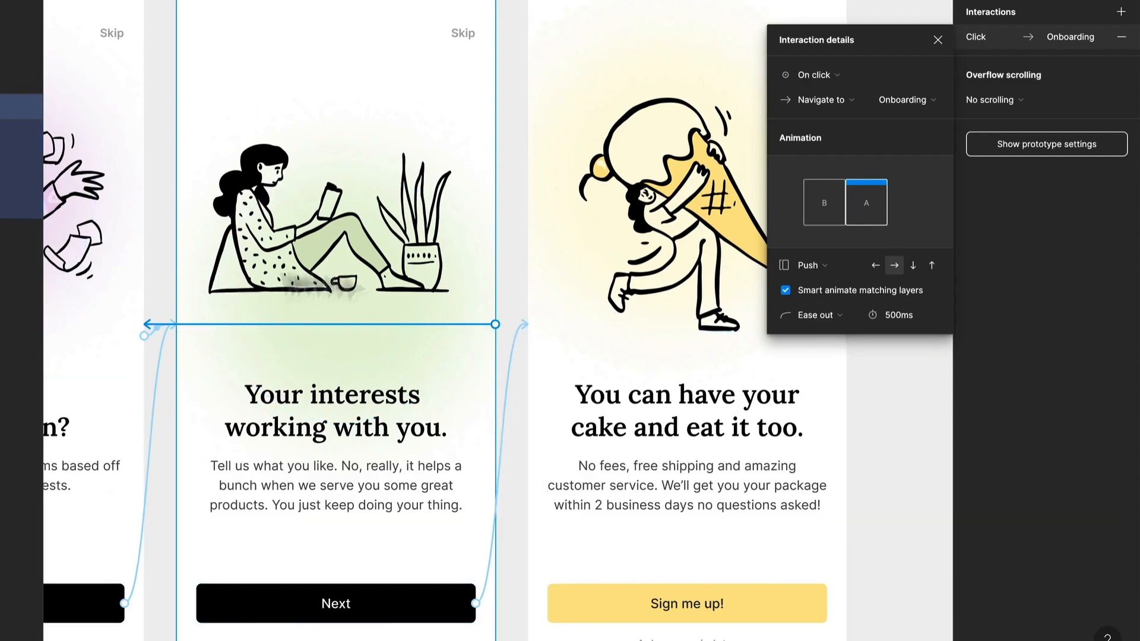
pyautogui.moveTo(496, 324); pyautogui.dragTo(560, 300)
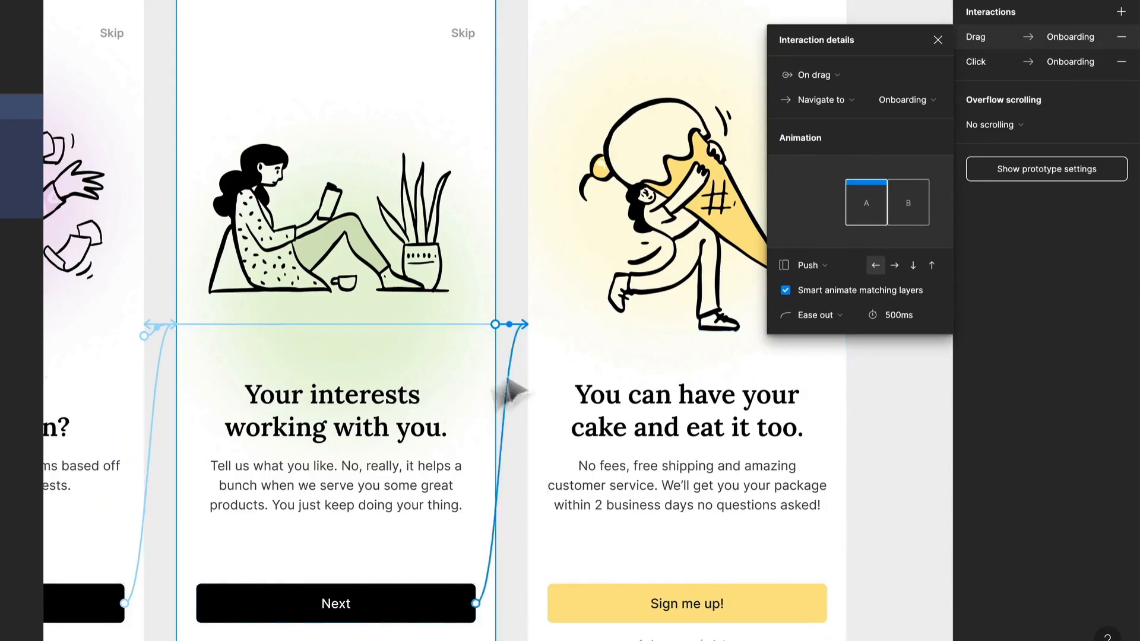
pyautogui.moveTo(644, 326); pyautogui.dragTo(404, 338)
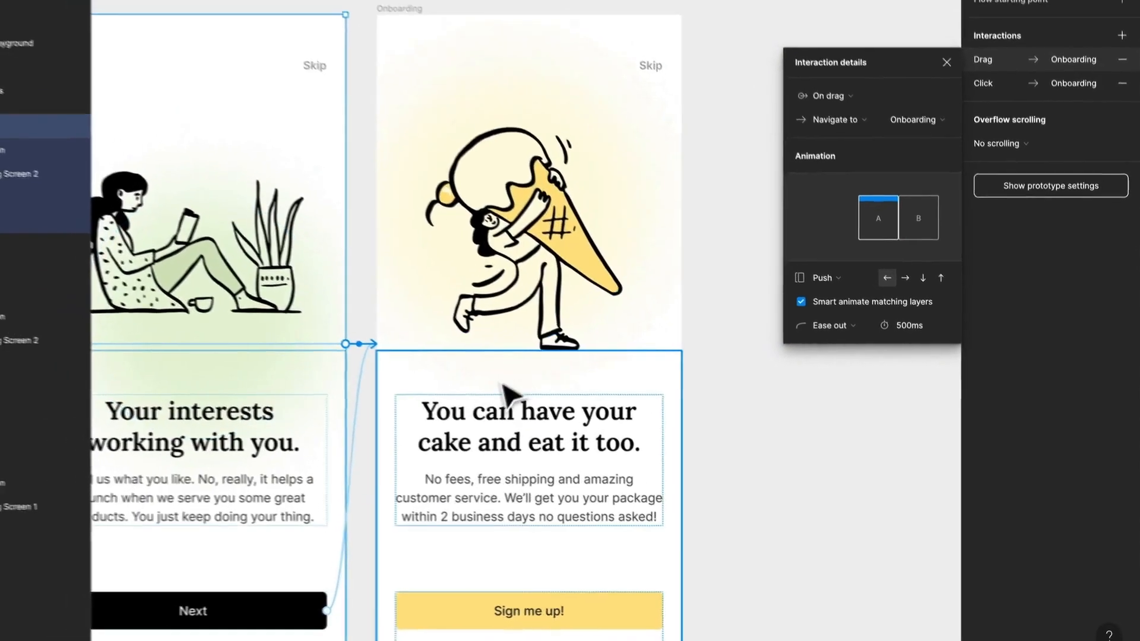
# Step: Connect the third V2 frame back to the second with an On click interaction and a rightward Push
pyautogui.click(729, 286)
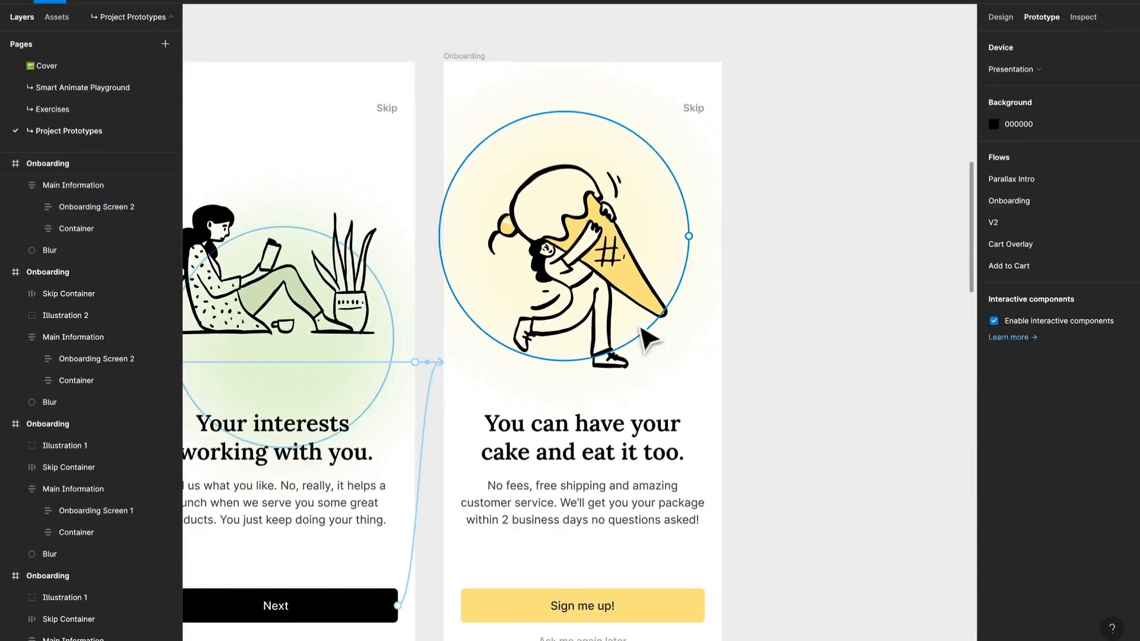
pyautogui.click(446, 56)
pyautogui.moveTo(721, 361); pyautogui.dragTo(415, 350)
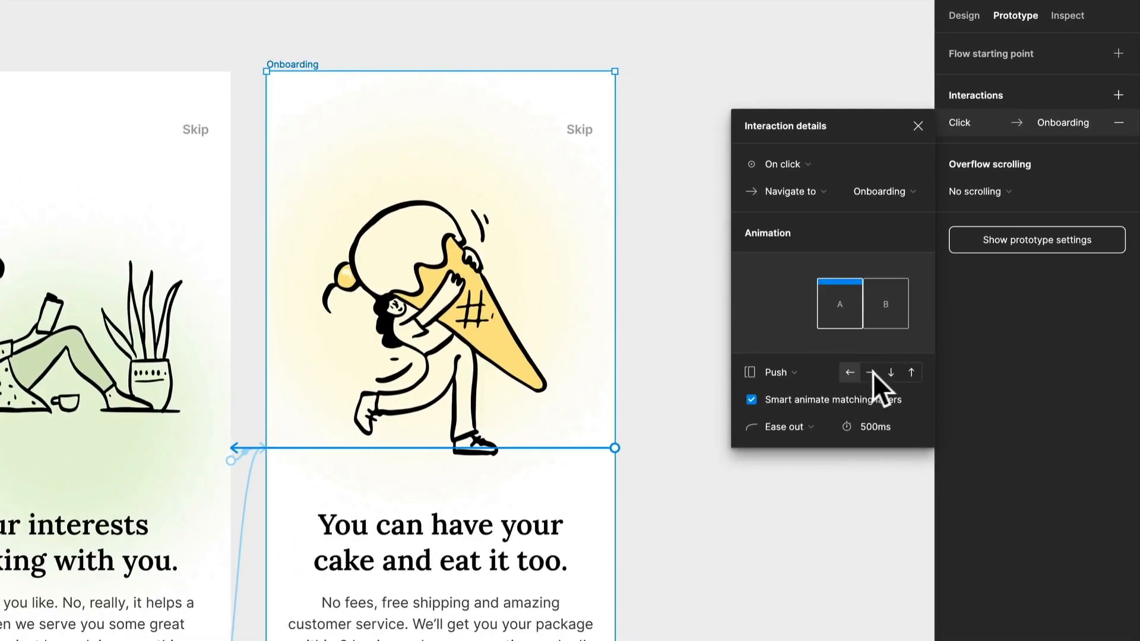
pyautogui.click(870, 372)
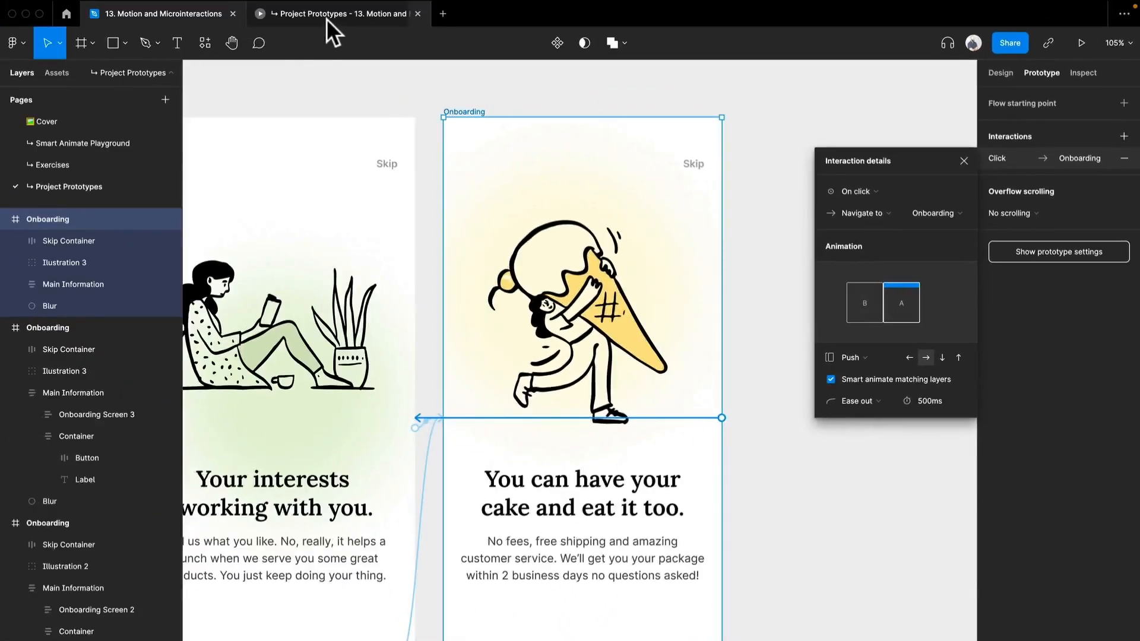
# Step: Preview the V2 flow and swipe from the first screen to test the drag and click transitions
pyautogui.click(326, 15)
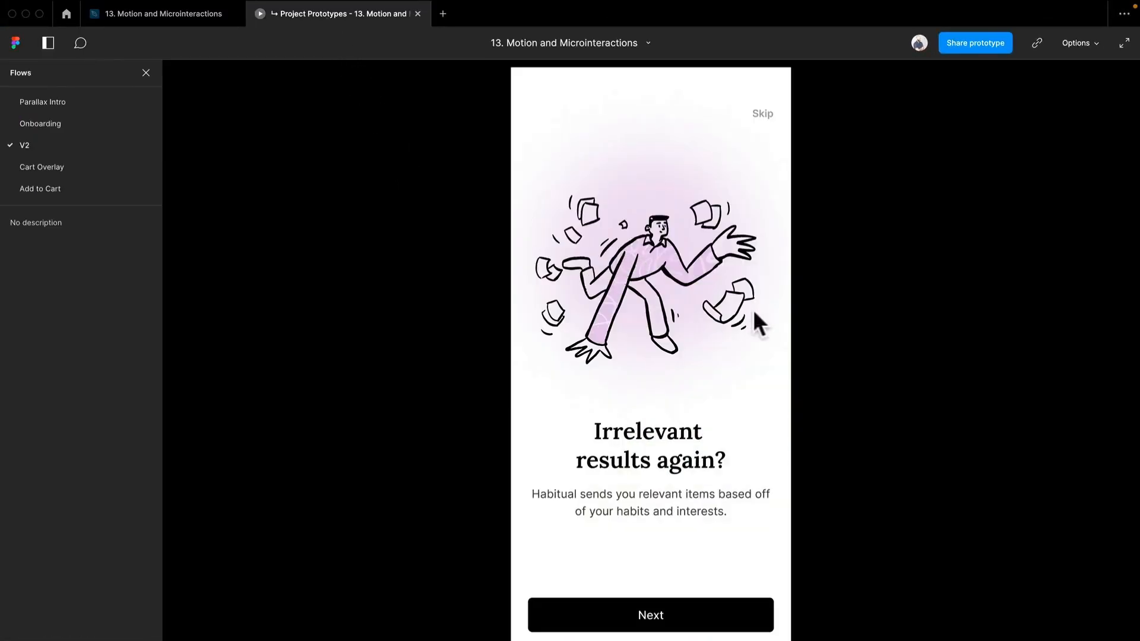
pyautogui.moveTo(685, 300); pyautogui.dragTo(533, 300)
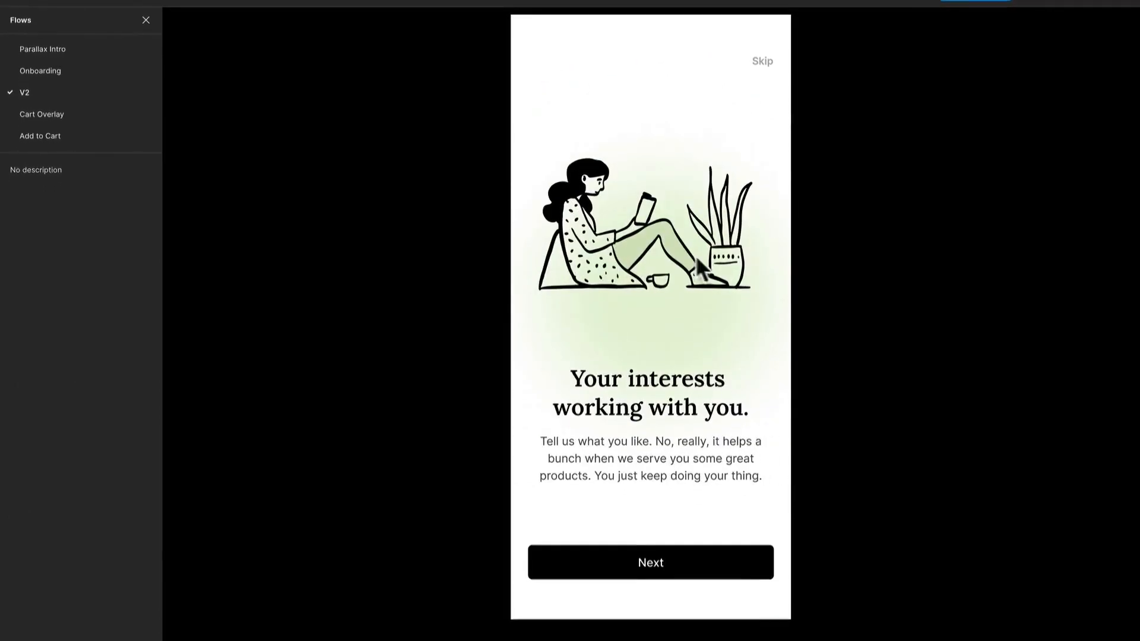
pyautogui.click(555, 276)
# Step: Change the trigger of the second V2 frame's interaction back to the first frame to On drag
pyautogui.click(186, 16)
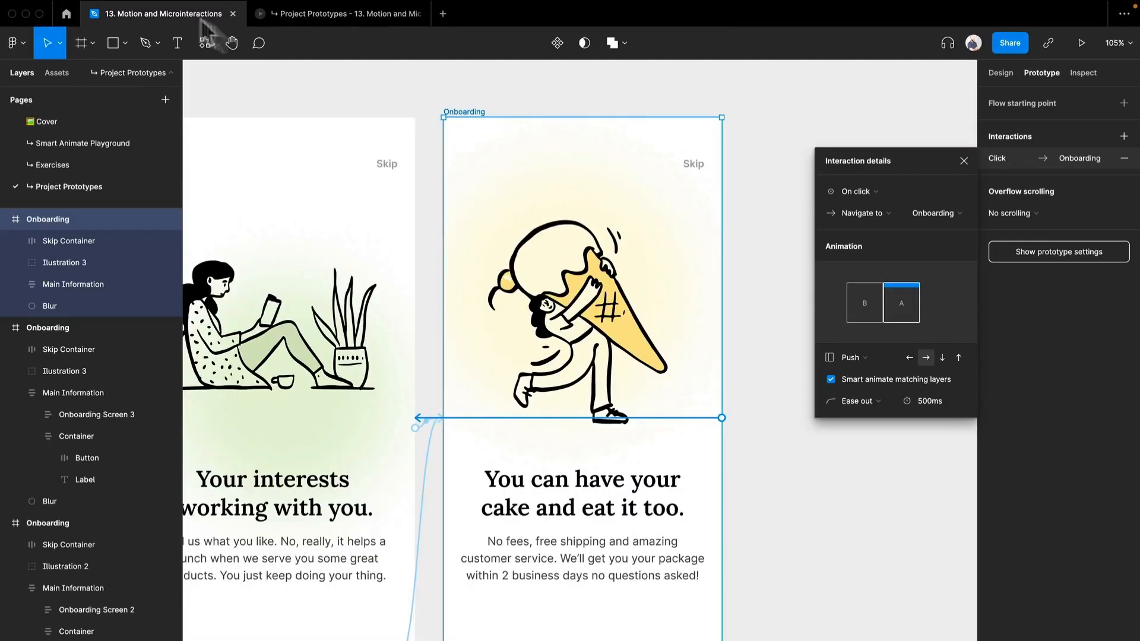
pyautogui.hscroll(-4, 569, 401)
pyautogui.click(652, 405)
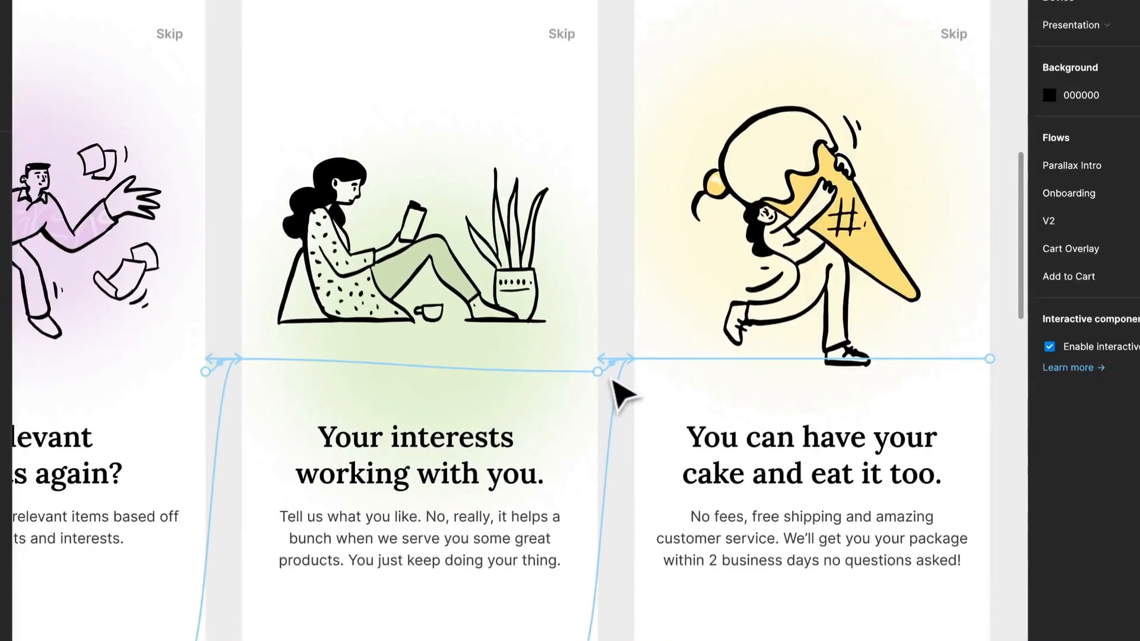
pyautogui.click(614, 372)
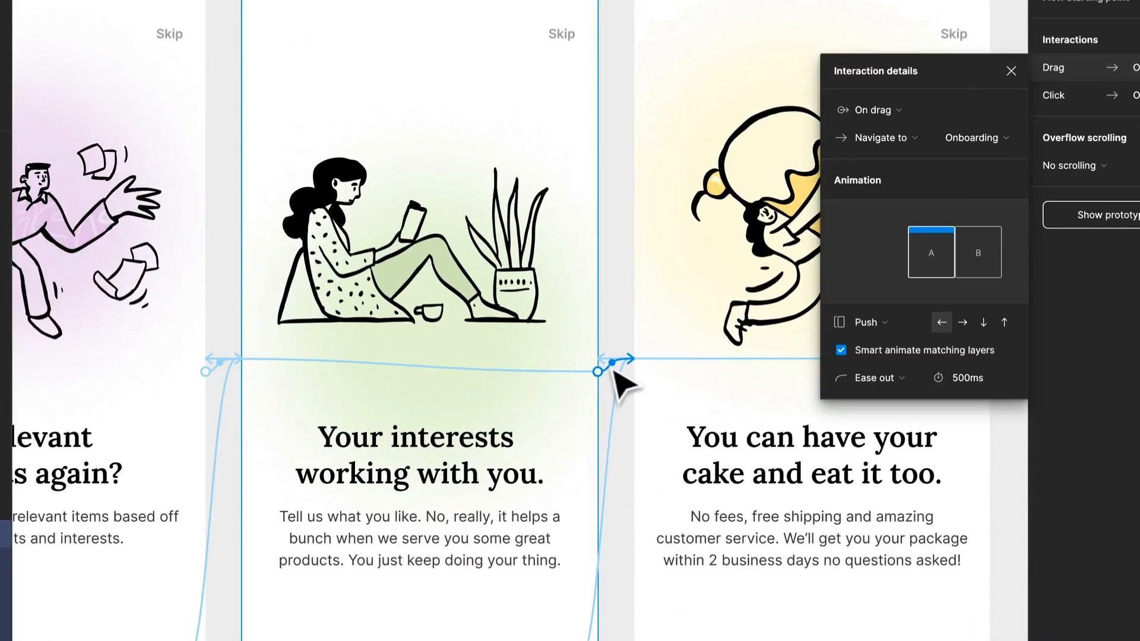
pyautogui.click(512, 371)
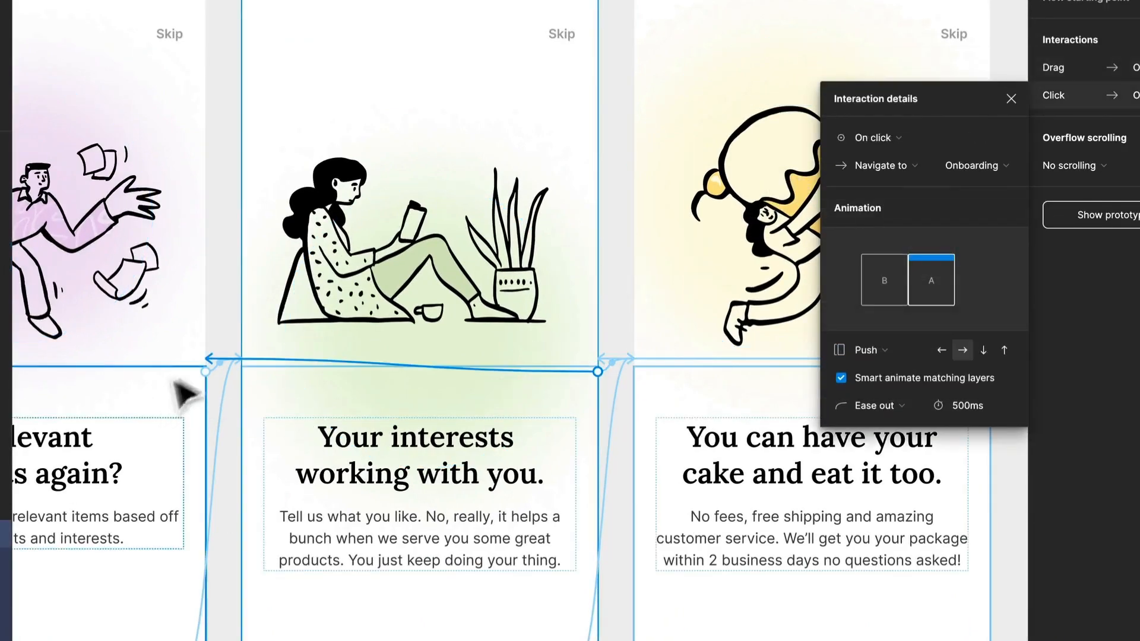
pyautogui.click(860, 140)
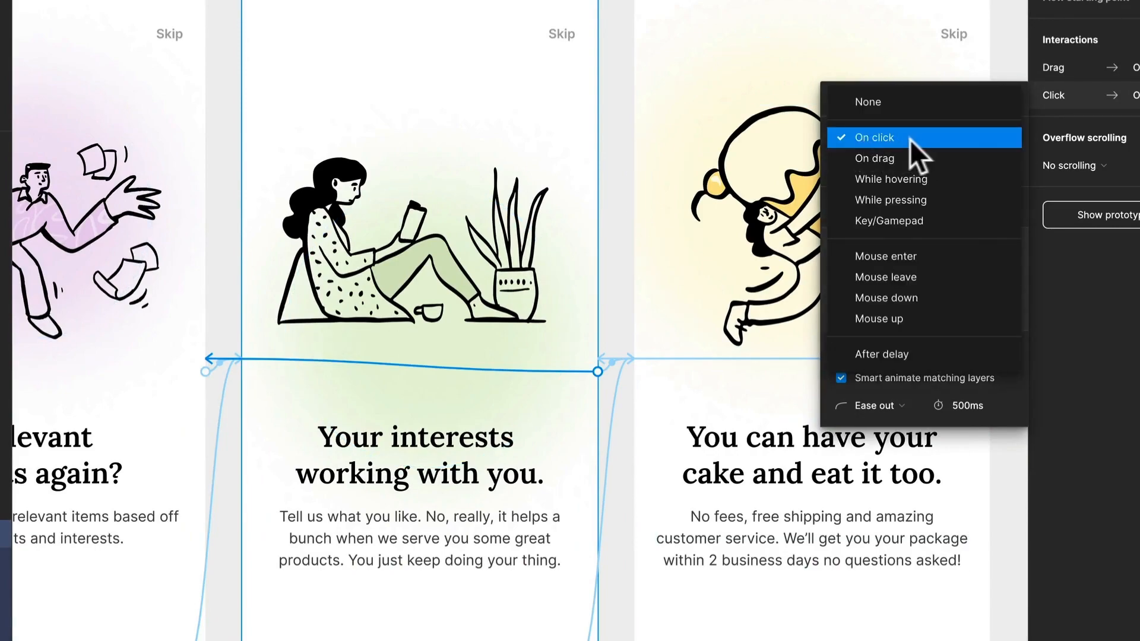
pyautogui.click(919, 157)
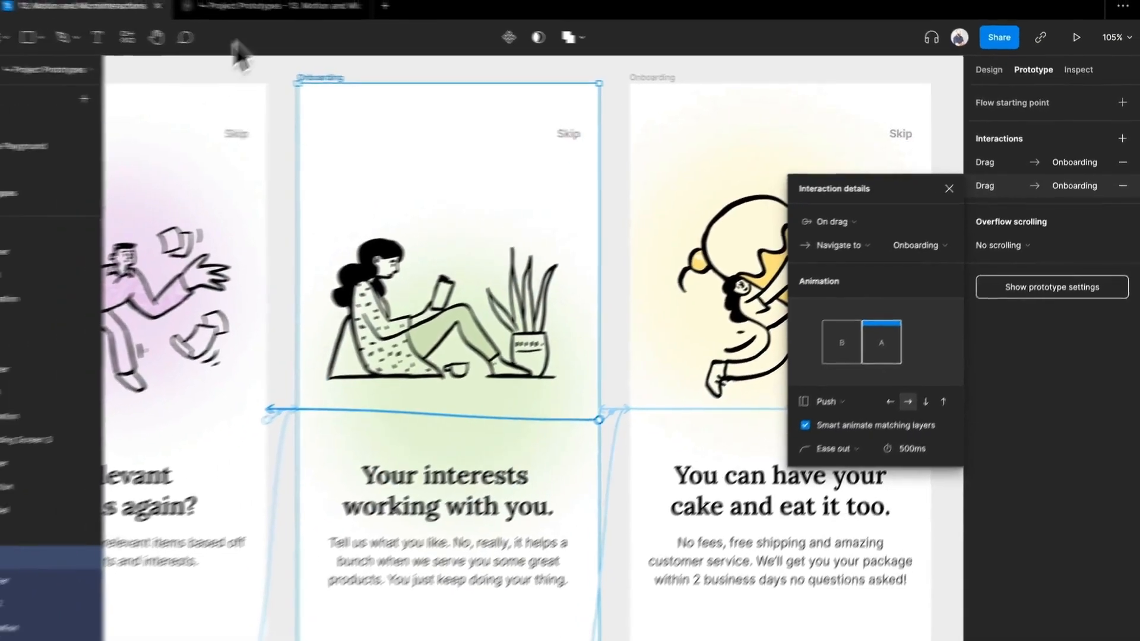
# Step: Restart the V2 preview and swipe forward from the first screen through to the third
pyautogui.click(240, 6)
pyautogui.press('r')
pyautogui.moveTo(748, 294); pyautogui.dragTo(574, 315)
pyautogui.moveTo(718, 313); pyautogui.dragTo(574, 318)
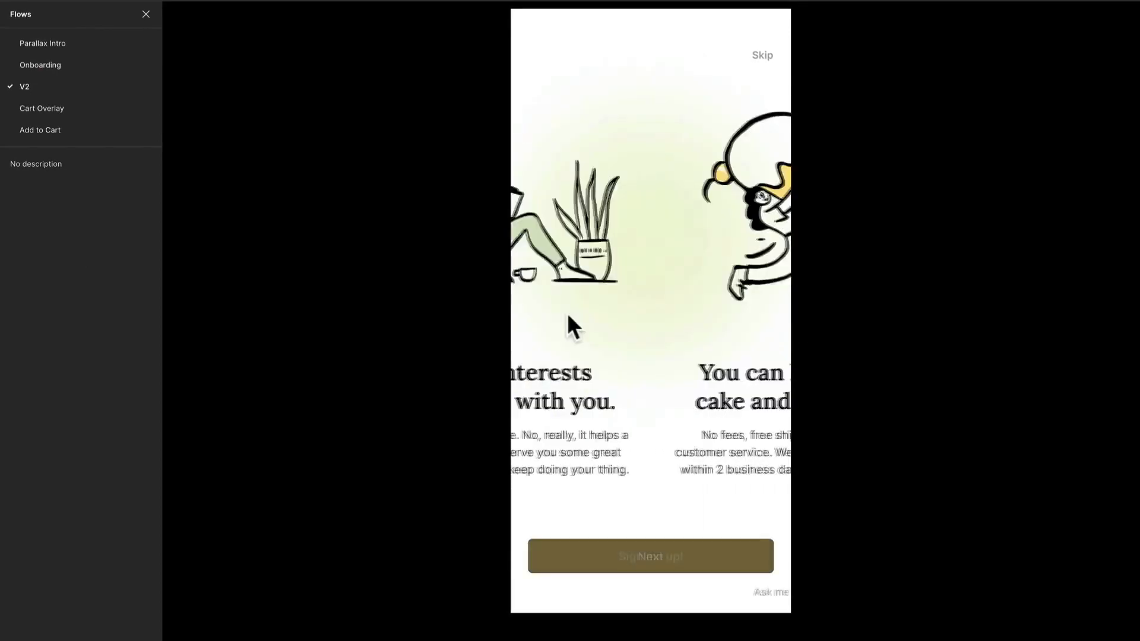
pyautogui.press('Escape')
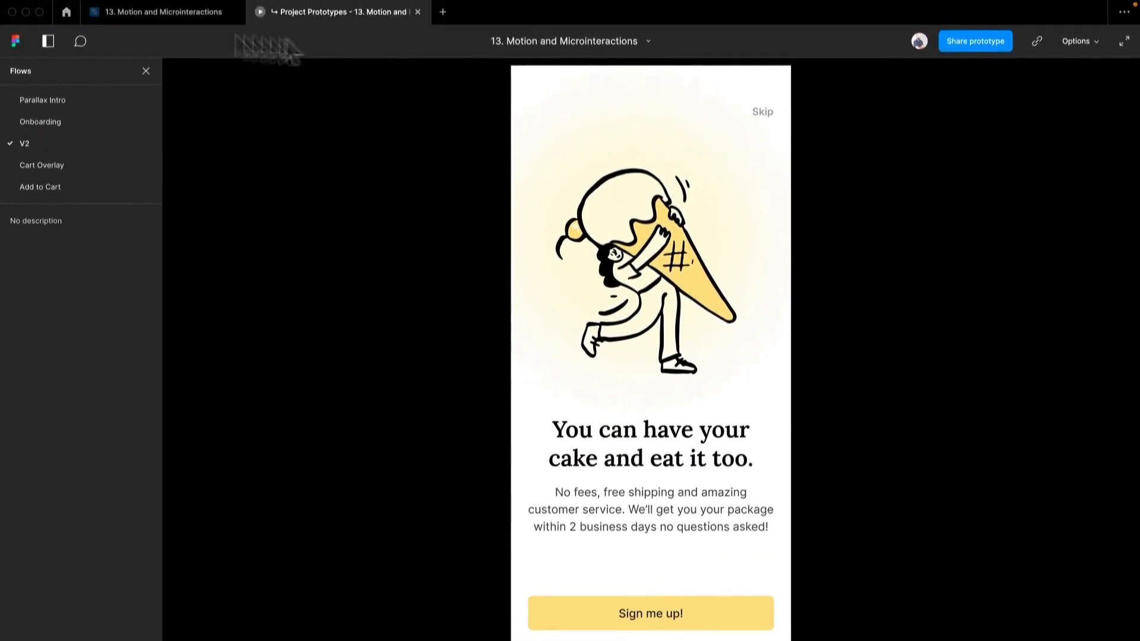
# Step: Change the trigger of the third V2 frame's interaction back to the second frame to On drag
pyautogui.click(152, 18)
pyautogui.hscroll(5, 655, 351)
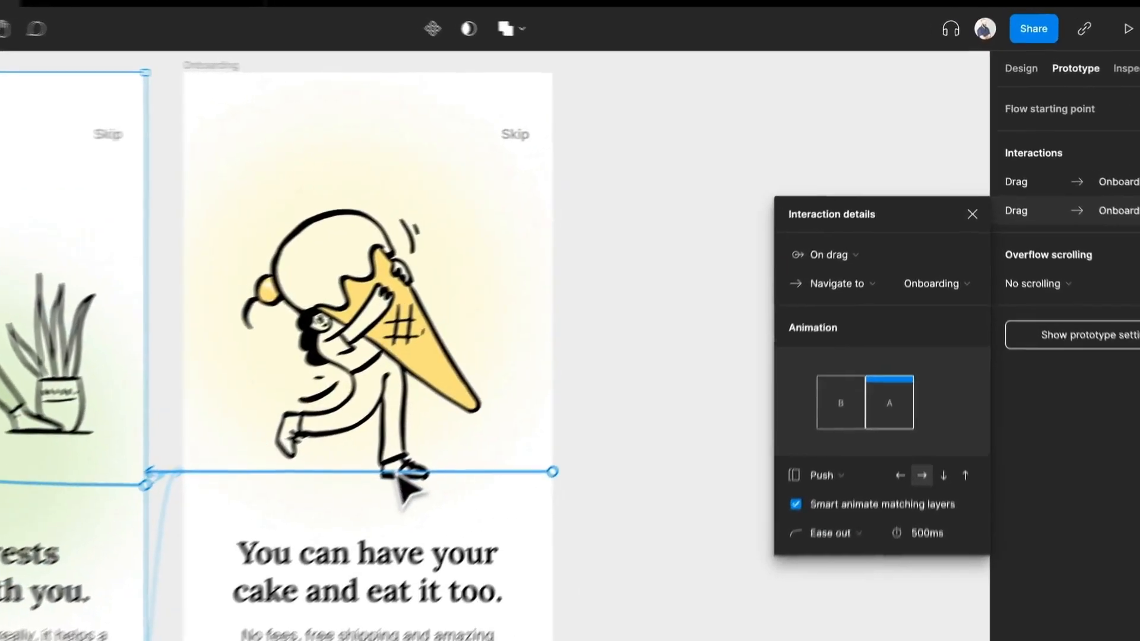
pyautogui.click(540, 386)
pyautogui.click(820, 241)
pyautogui.click(837, 260)
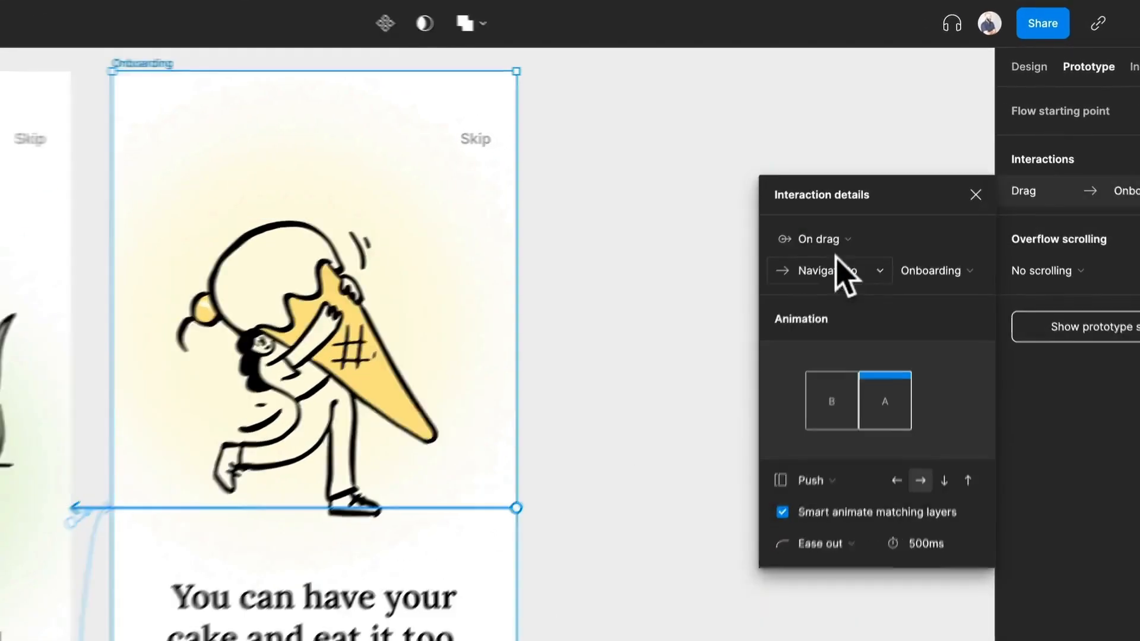
# Step: Test swiping back and forth in the V2 preview, checking how the third screen's bottom button and label animate
pyautogui.click(316, 18)
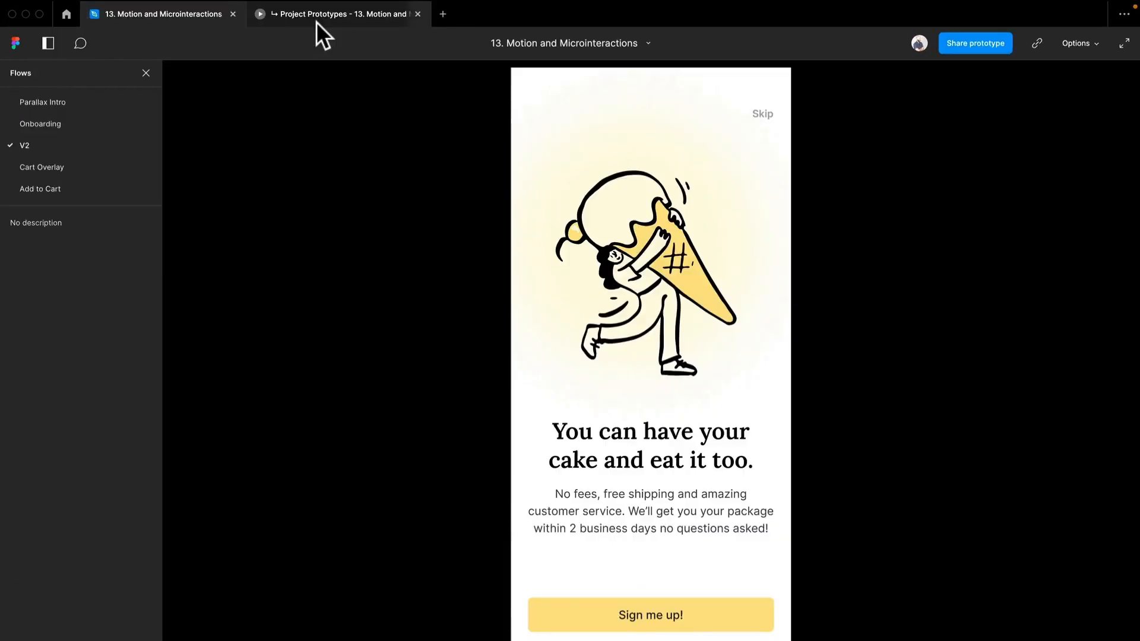
pyautogui.moveTo(756, 425); pyautogui.dragTo(814, 369)
pyautogui.moveTo(705, 382); pyautogui.dragTo(575, 500)
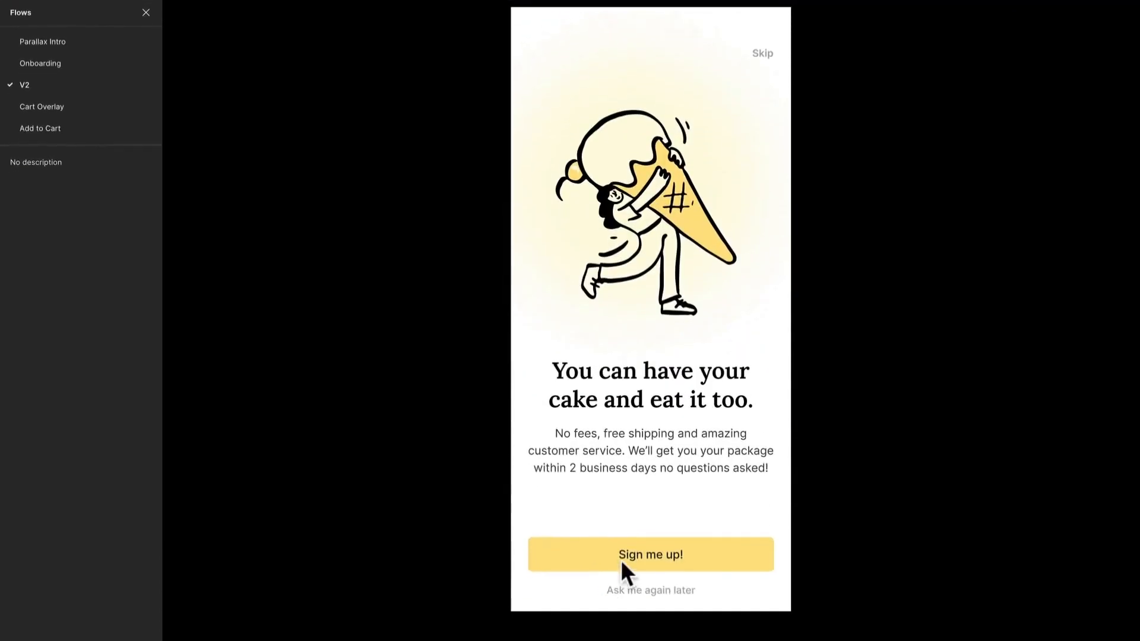
pyautogui.moveTo(648, 558); pyautogui.dragTo(610, 393)
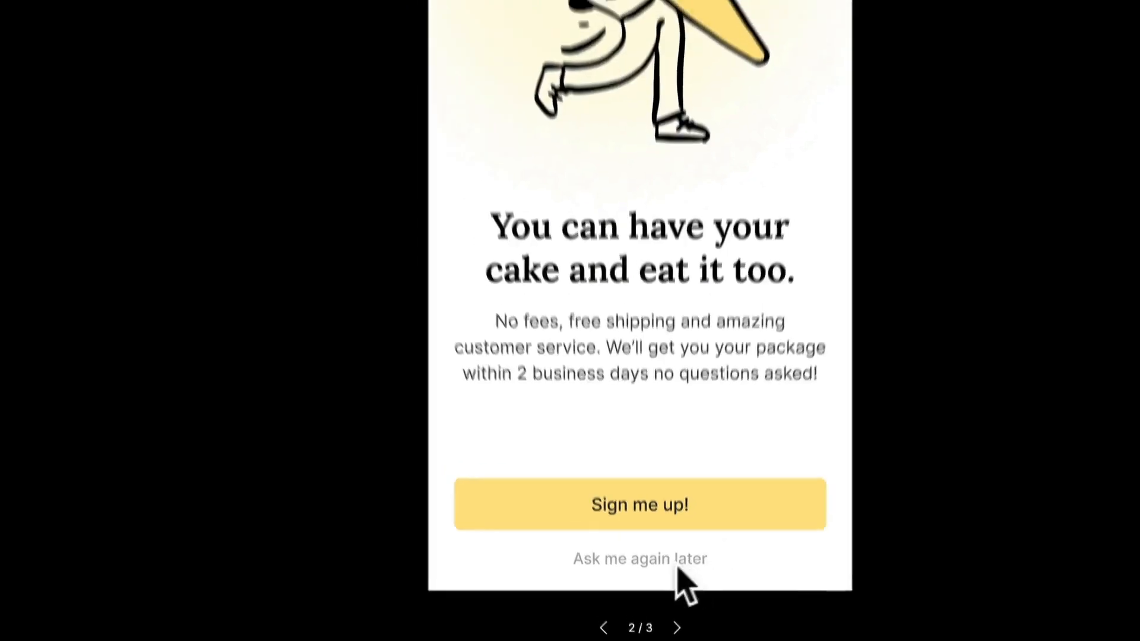
# Step: Copy the "Ask me again later" label from the third V2 frame into the second frame's Container, below the Next button
pyautogui.click(192, 18)
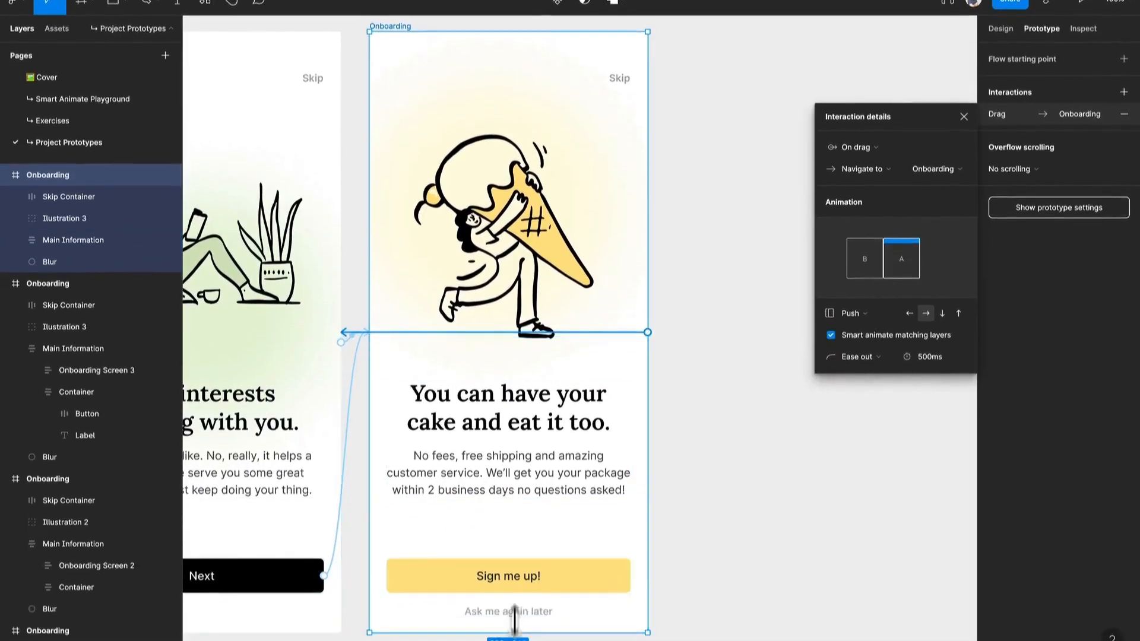
pyautogui.click(522, 591)
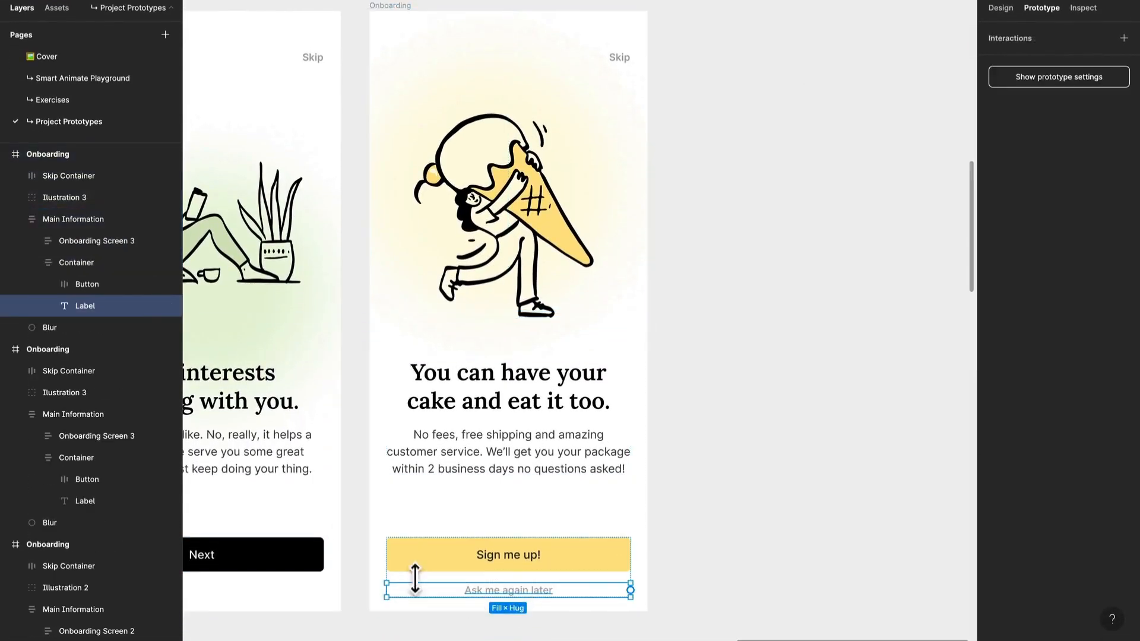
pyautogui.moveTo(415, 578); pyautogui.dragTo(619, 523)
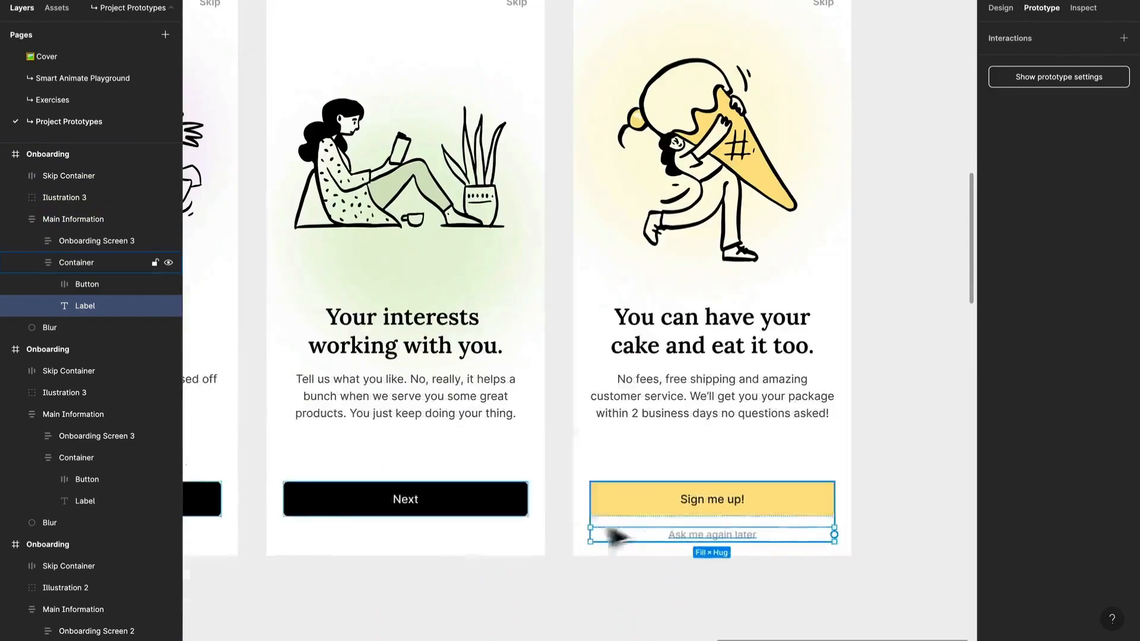
pyautogui.click(356, 506)
pyautogui.click(334, 502)
pyautogui.hotkey('ctrl', 'v')
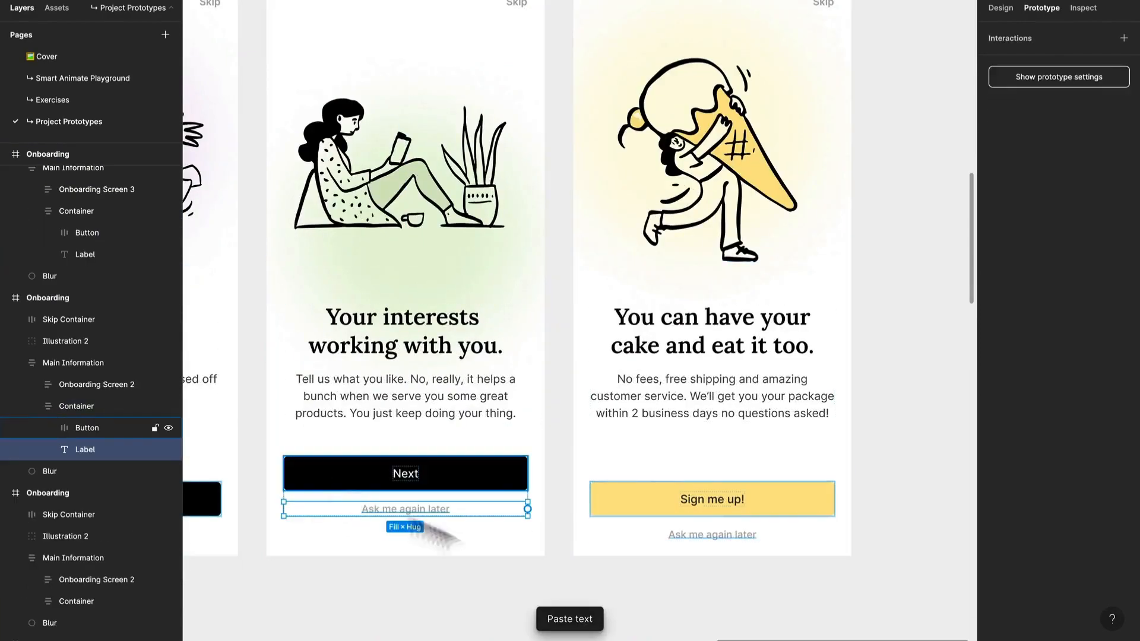
# Step: Check the third frame's Main Information padding and set the second frame's Main Information bottom padding to 20 to match
pyautogui.click(526, 593)
pyautogui.click(685, 523)
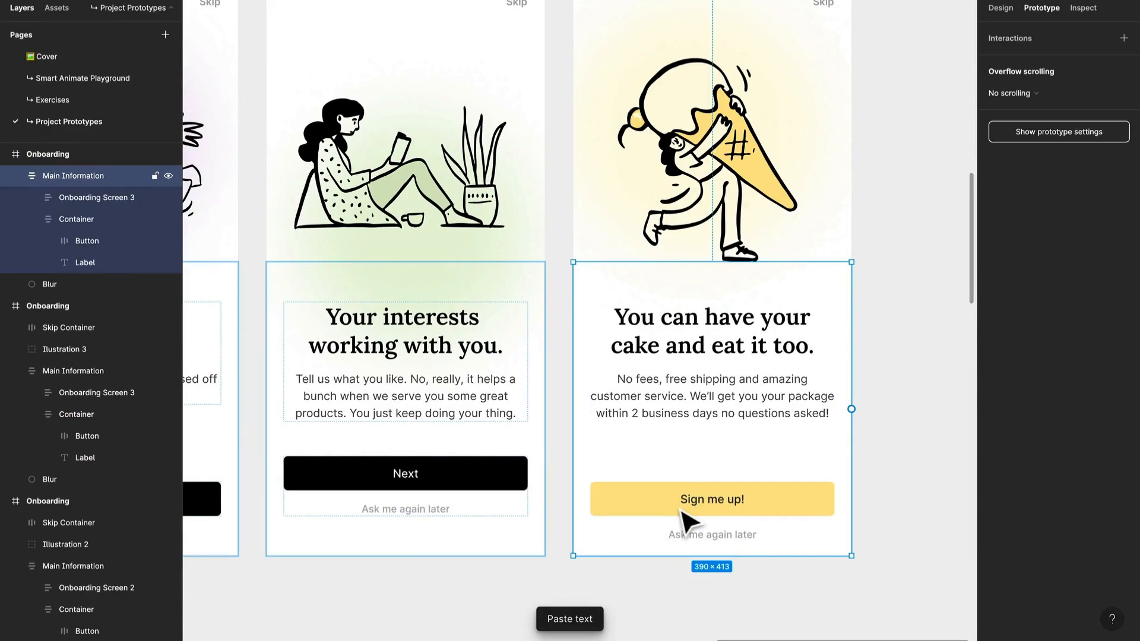
pyautogui.click(1003, 8)
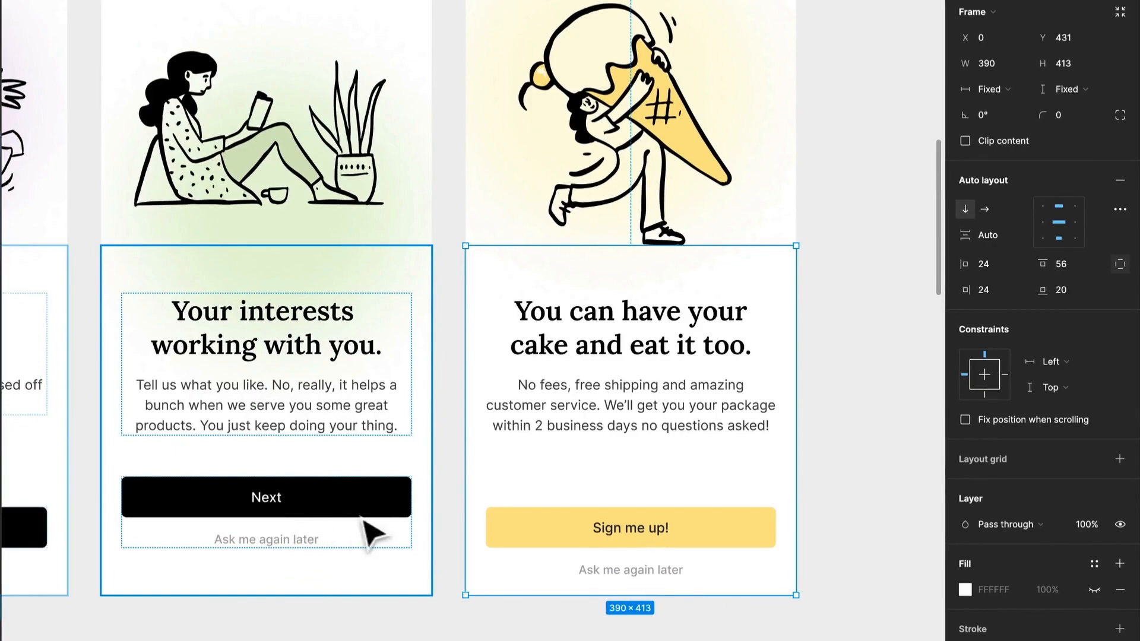
pyautogui.doubleClick(652, 557)
pyautogui.click(786, 482)
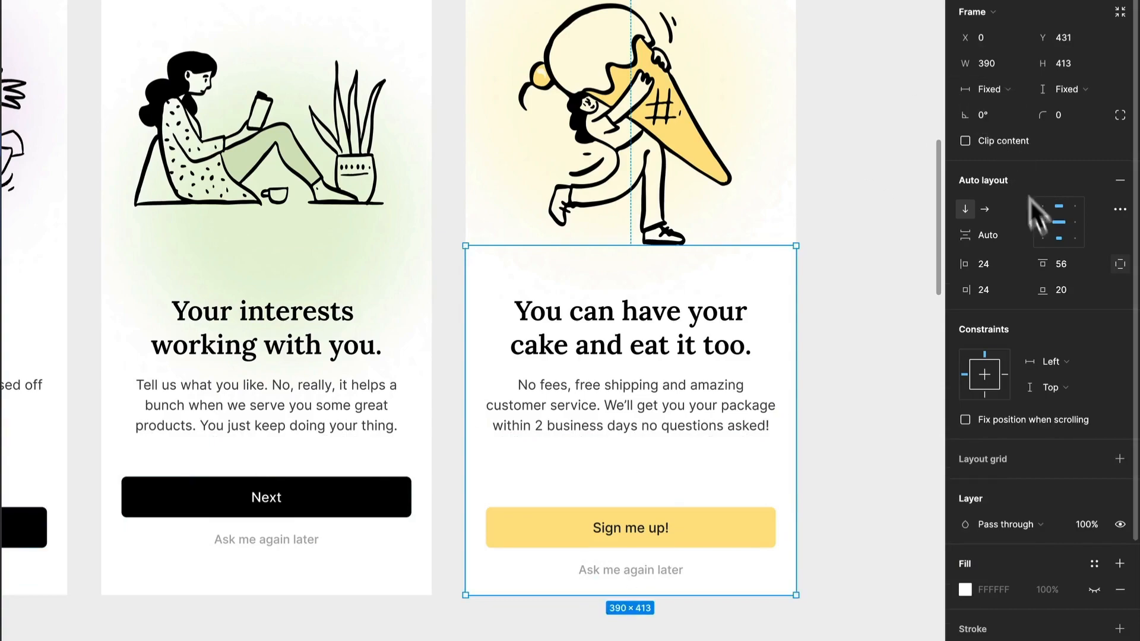
pyautogui.click(218, 457)
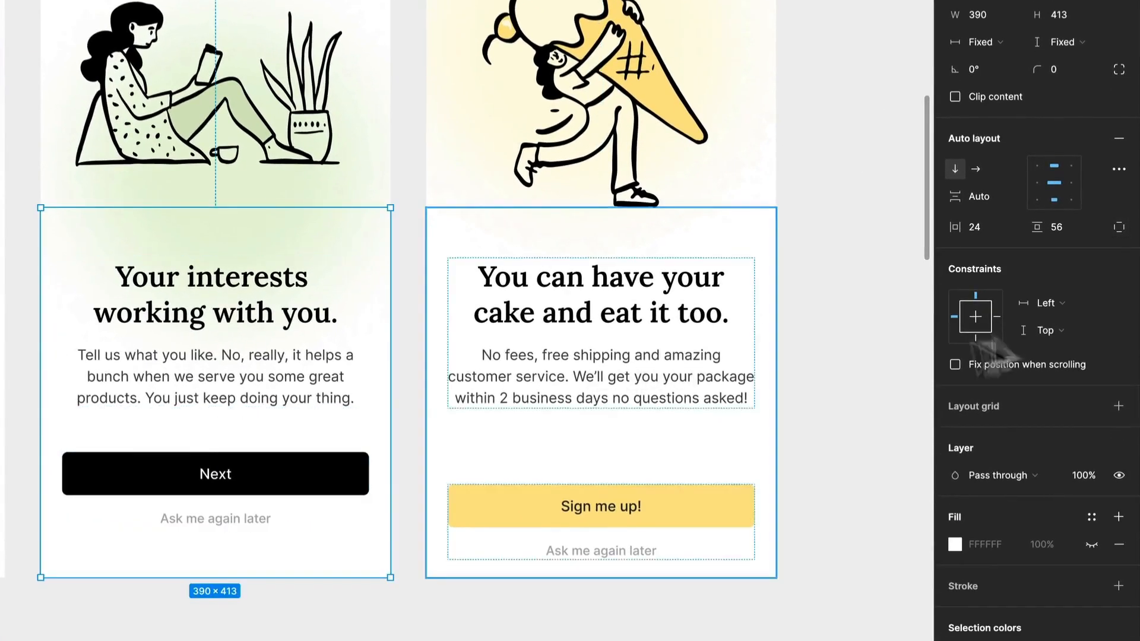
pyautogui.click(1073, 230)
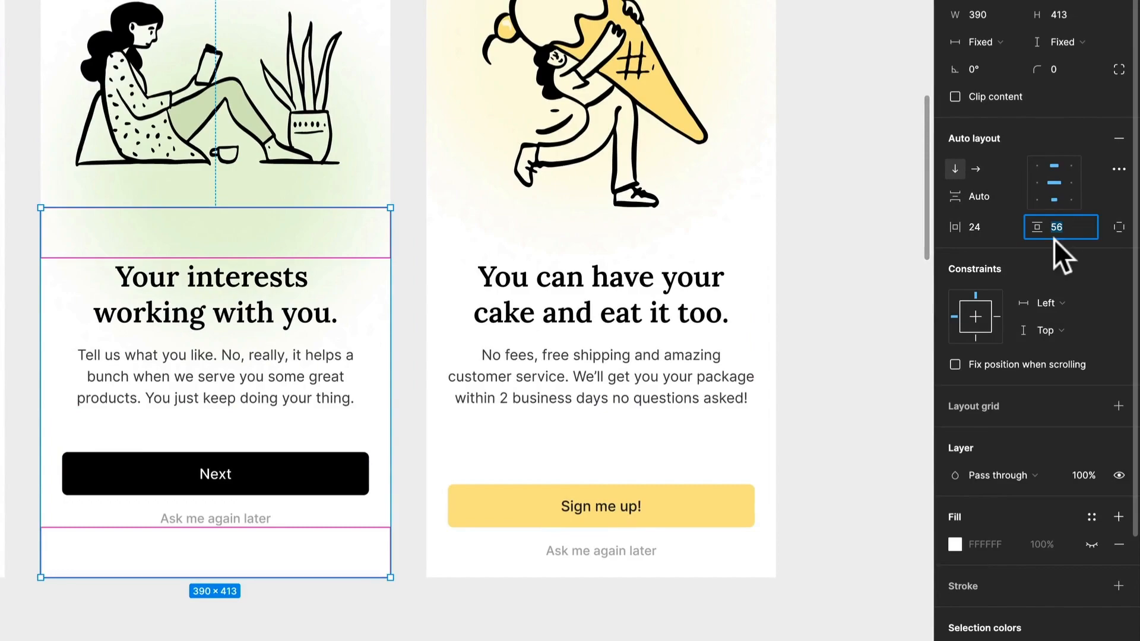
pyautogui.click(1120, 228)
pyautogui.write('20')
pyautogui.press('Return')
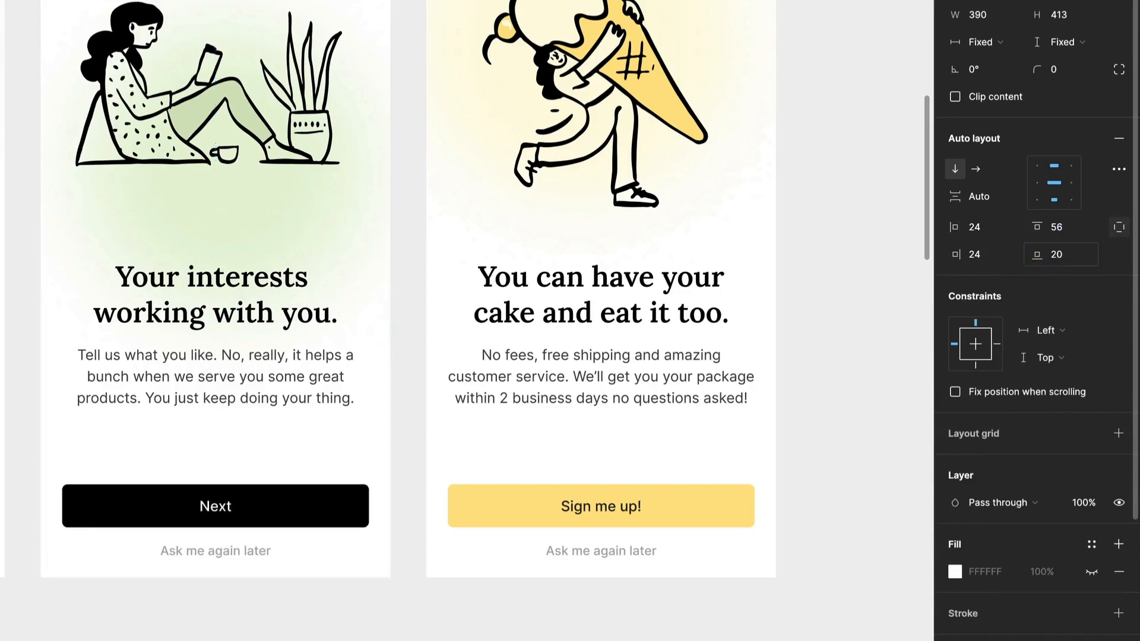
# Step: Set the layer opacity of the second frame's "Ask me again later" label to 0%
pyautogui.click(221, 558)
pyautogui.click(219, 555)
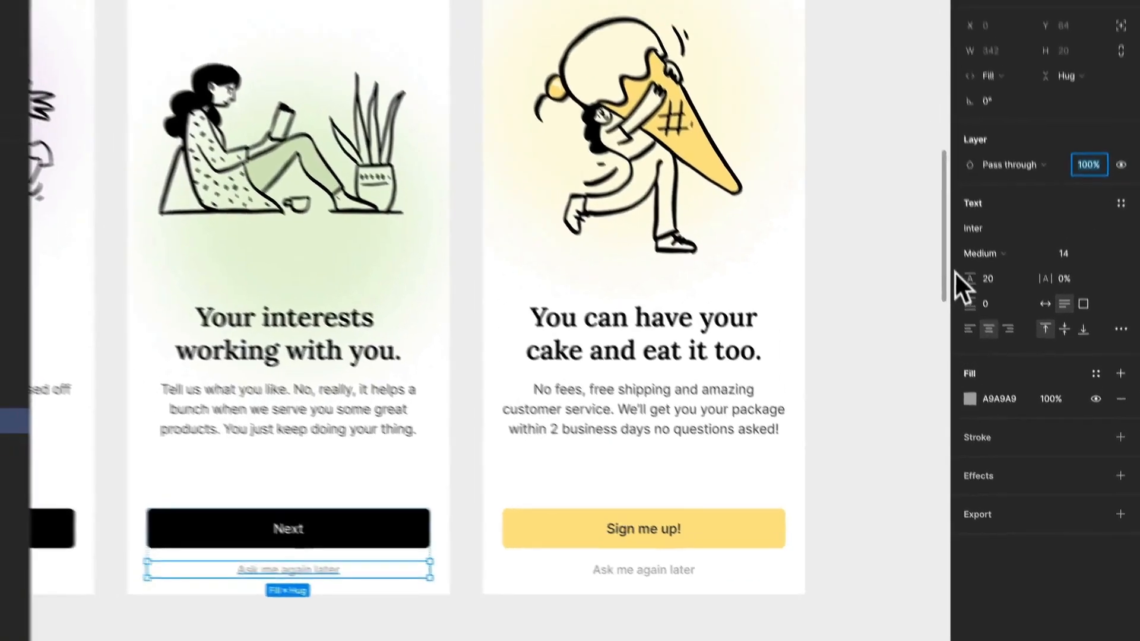
pyautogui.write('0')
pyautogui.press('Return')
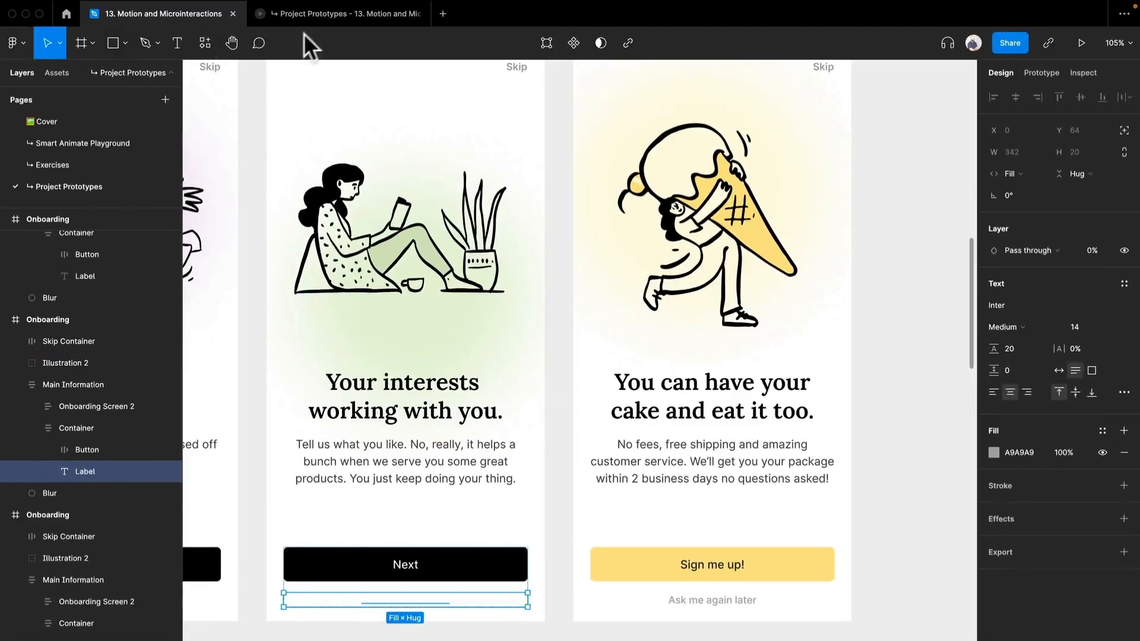
# Step: Preview the V2 flow, swiping forward to the third screen and back to check the label's transition
pyautogui.click(348, 7)
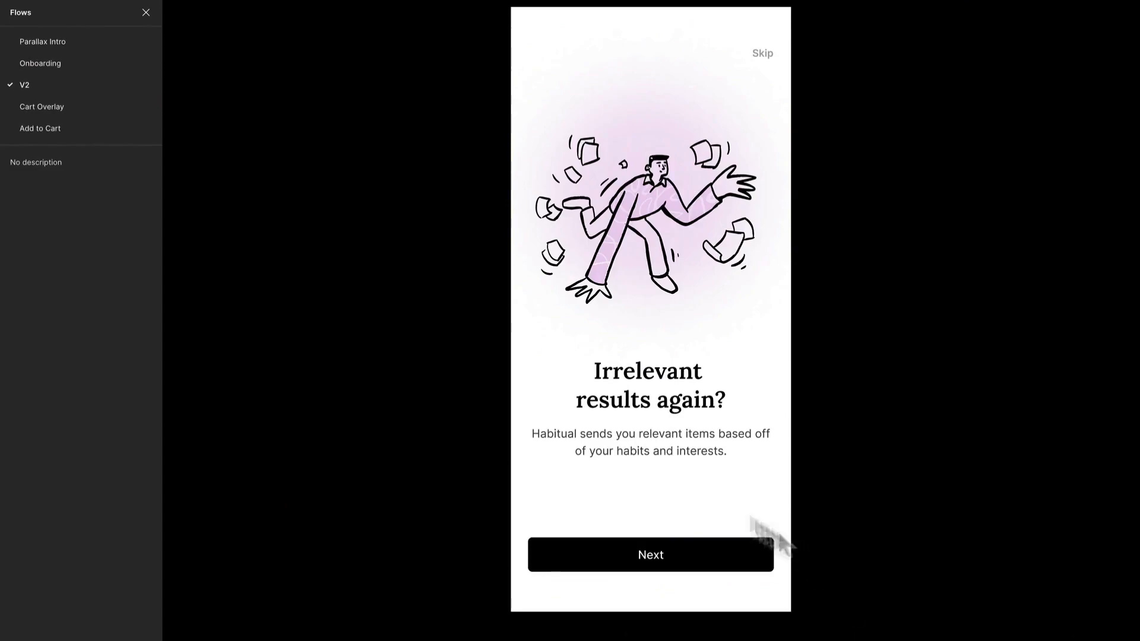
pyautogui.moveTo(768, 437); pyautogui.dragTo(612, 444)
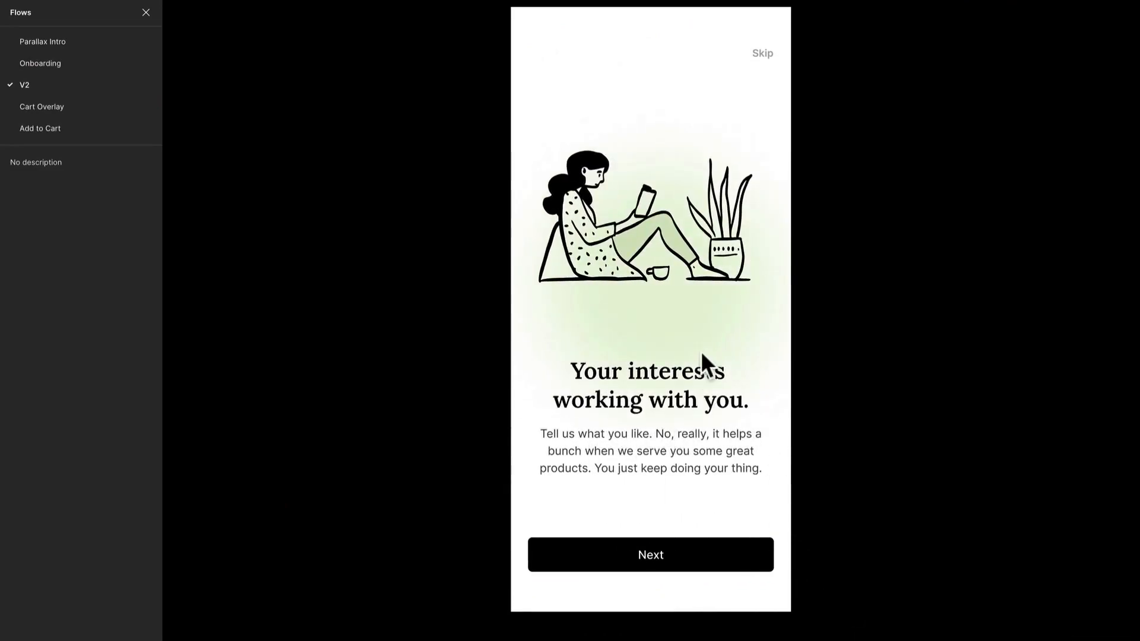
pyautogui.moveTo(757, 407); pyautogui.dragTo(622, 419)
pyautogui.moveTo(763, 428); pyautogui.dragTo(415, 459)
pyautogui.moveTo(550, 468); pyautogui.dragTo(624, 482)
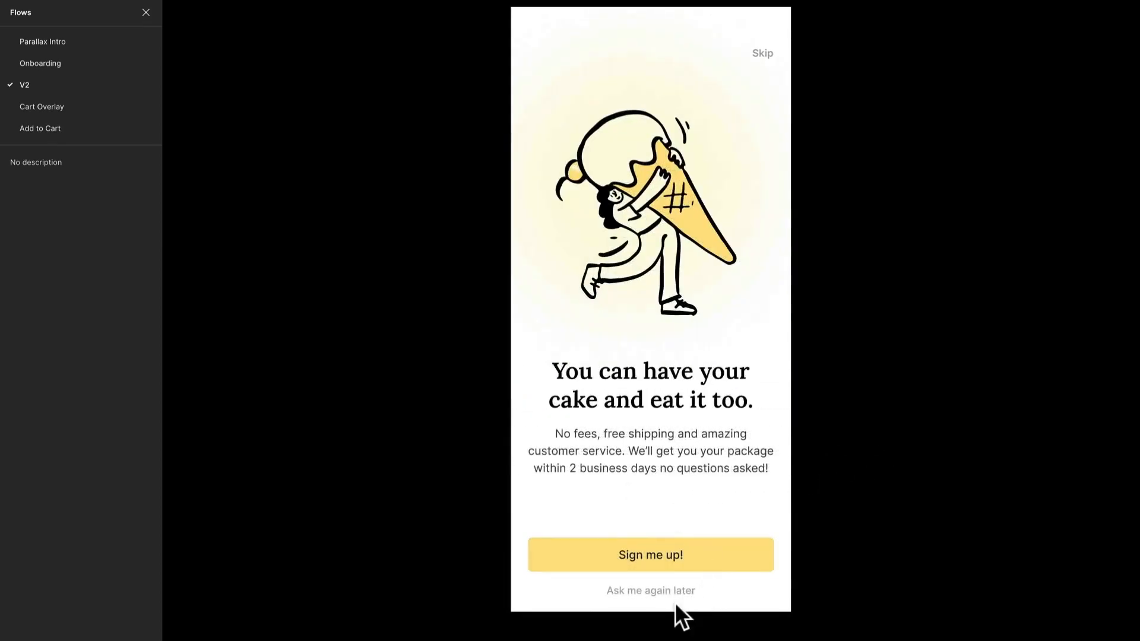
pyautogui.moveTo(633, 438); pyautogui.dragTo(728, 435)
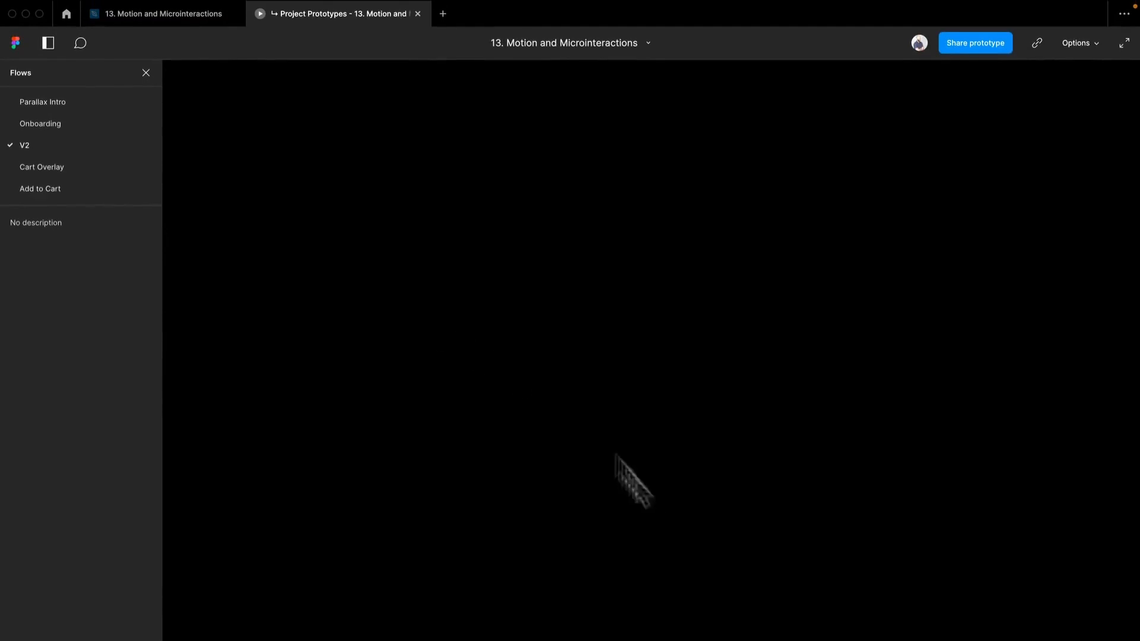
# Step: Test the V2 preview by mixing forward and backward swipes with the Next button across all three screens
pyautogui.moveTo(640, 381); pyautogui.dragTo(533, 410)
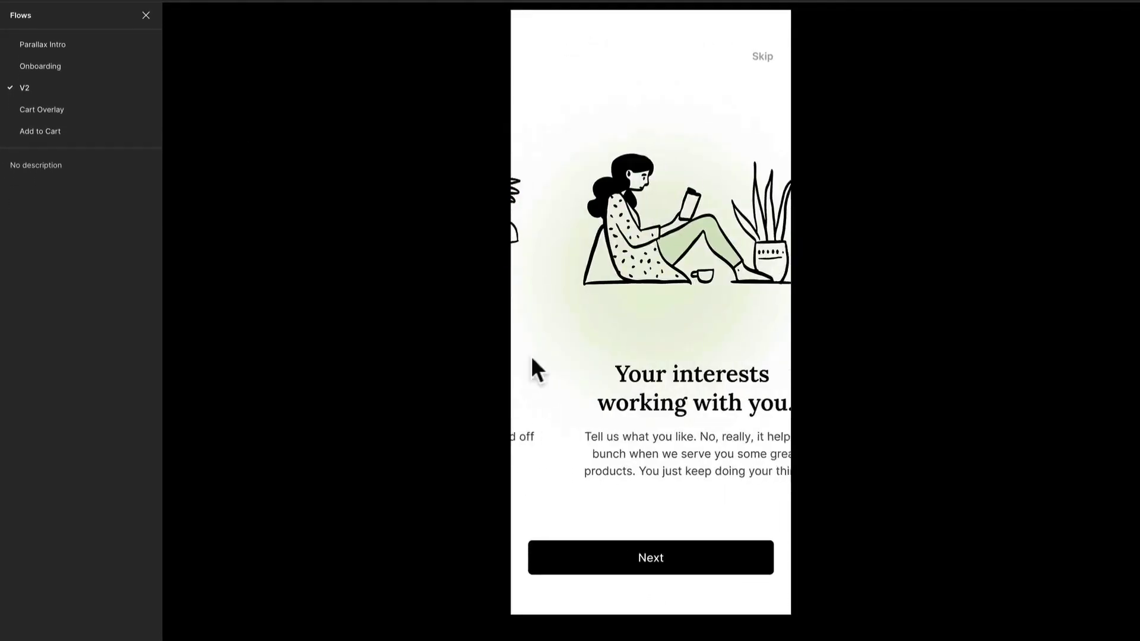
pyautogui.click(653, 561)
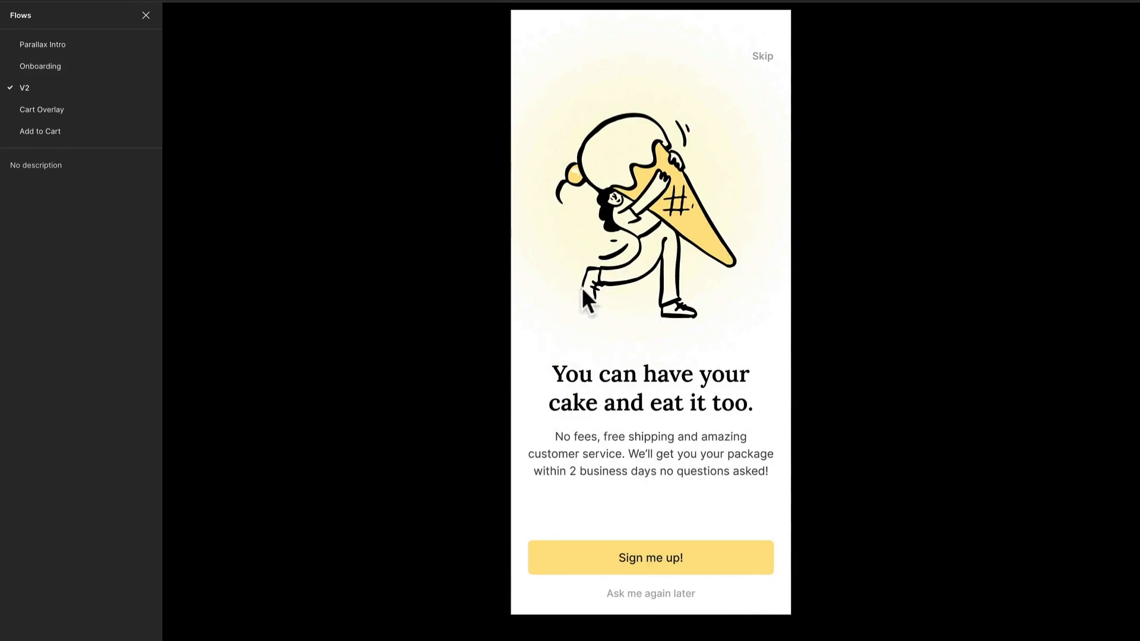
pyautogui.click(568, 273)
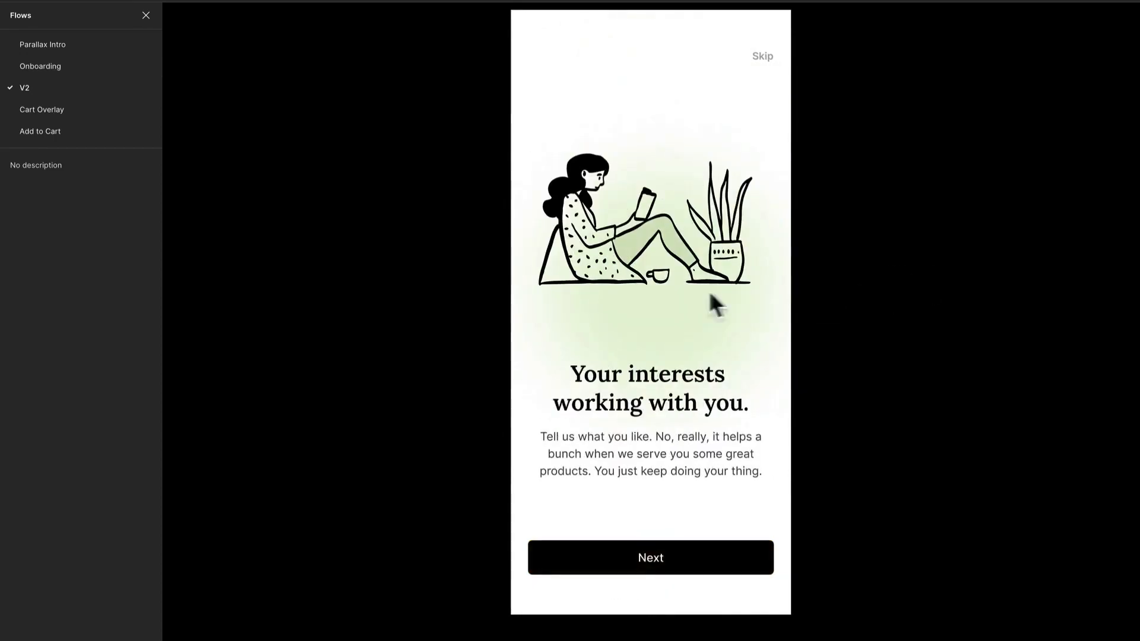
pyautogui.moveTo(709, 290); pyautogui.dragTo(878, 331)
pyautogui.moveTo(627, 336); pyautogui.dragTo(845, 338)
pyautogui.click(726, 558)
pyautogui.click(726, 558)
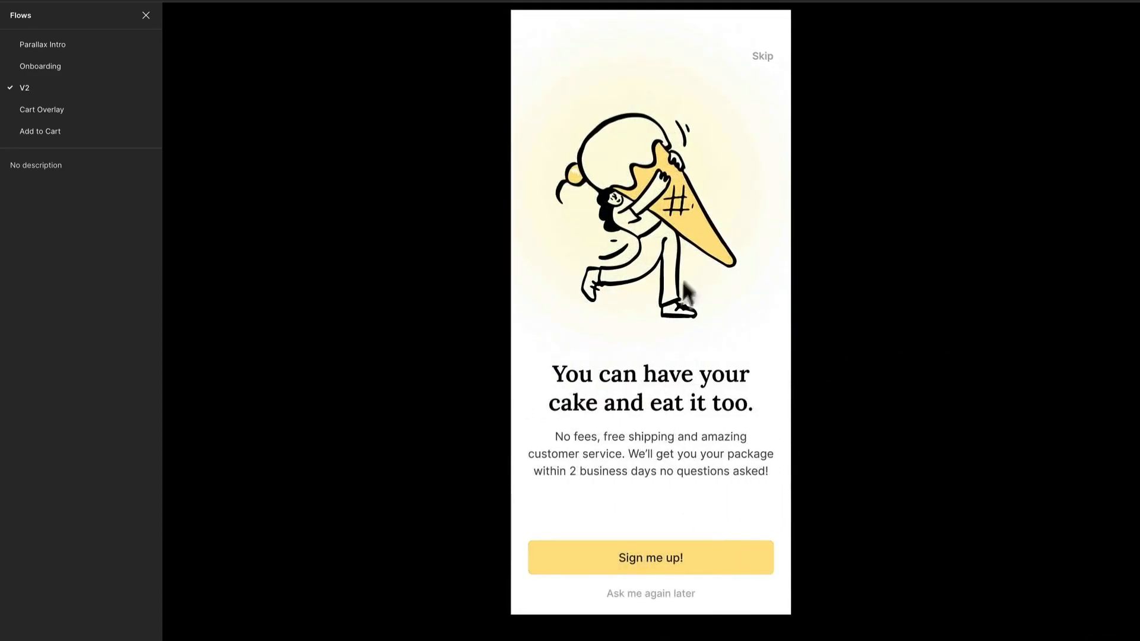